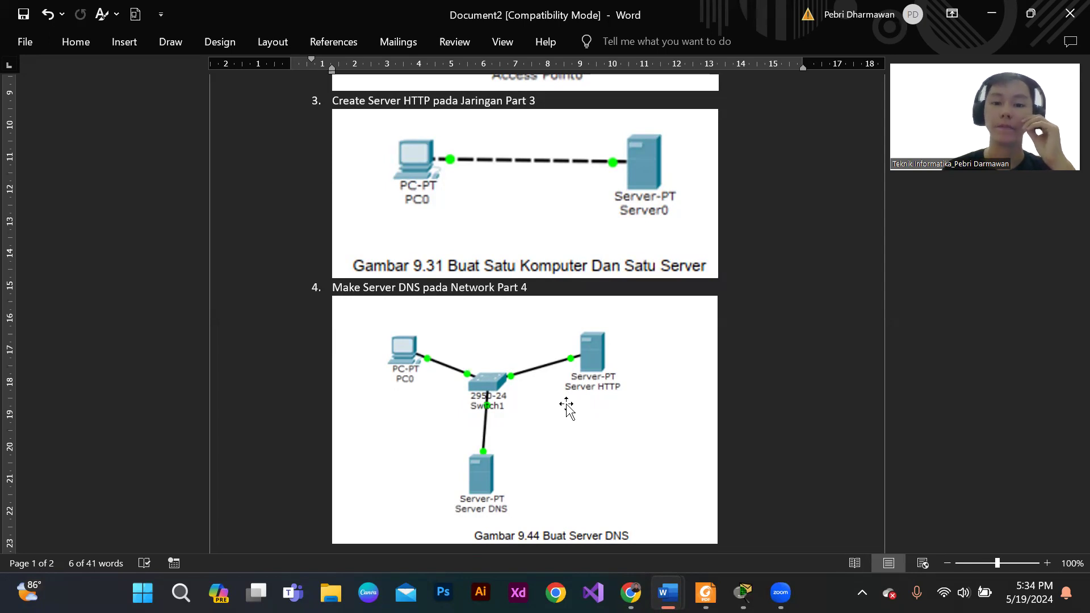
Review the Server DNS topology diagram in the Word document and switch to Cisco Packet Tracer
scroll(669, 333, down, 5)
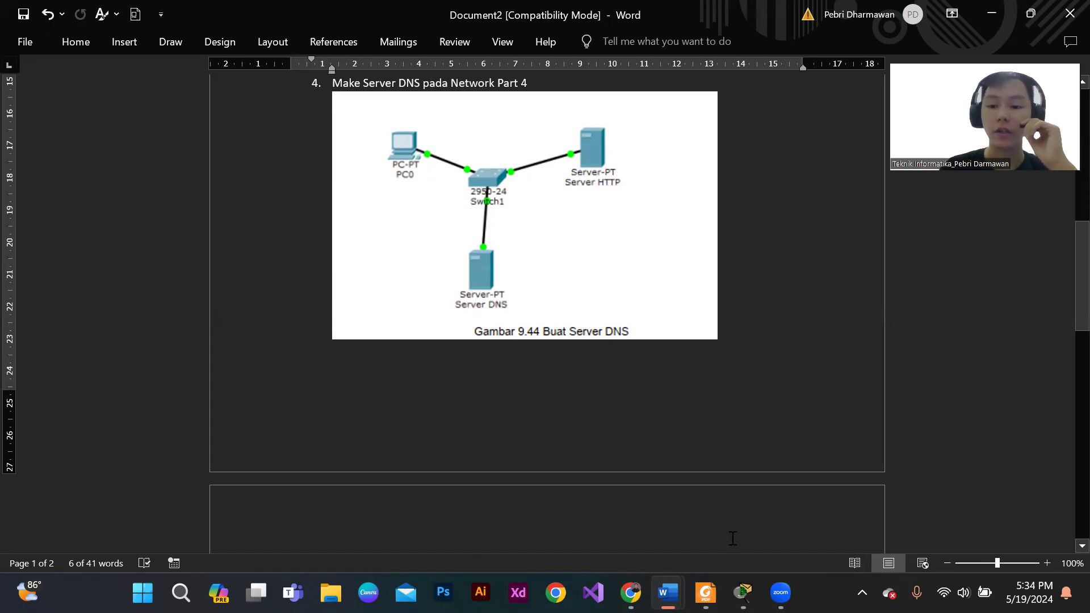
mouse_move(743, 591)
click(737, 514)
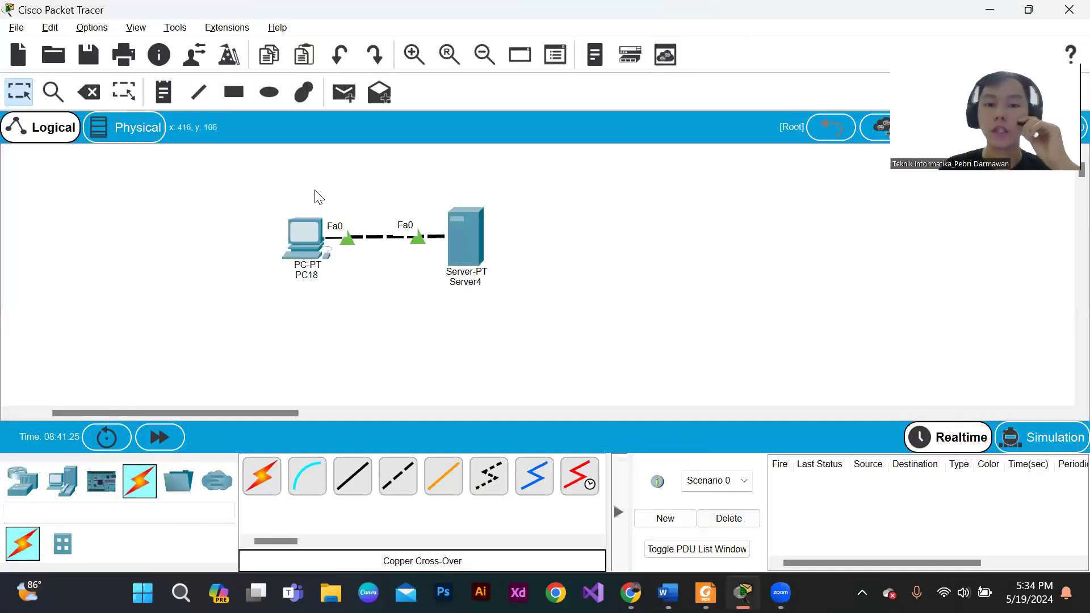
Move PC18 and Server4 slightly lower in the workspace
drag(267, 172, 521, 305)
click(521, 305)
click(475, 255)
drag(476, 255, 481, 263)
drag(308, 245, 318, 254)
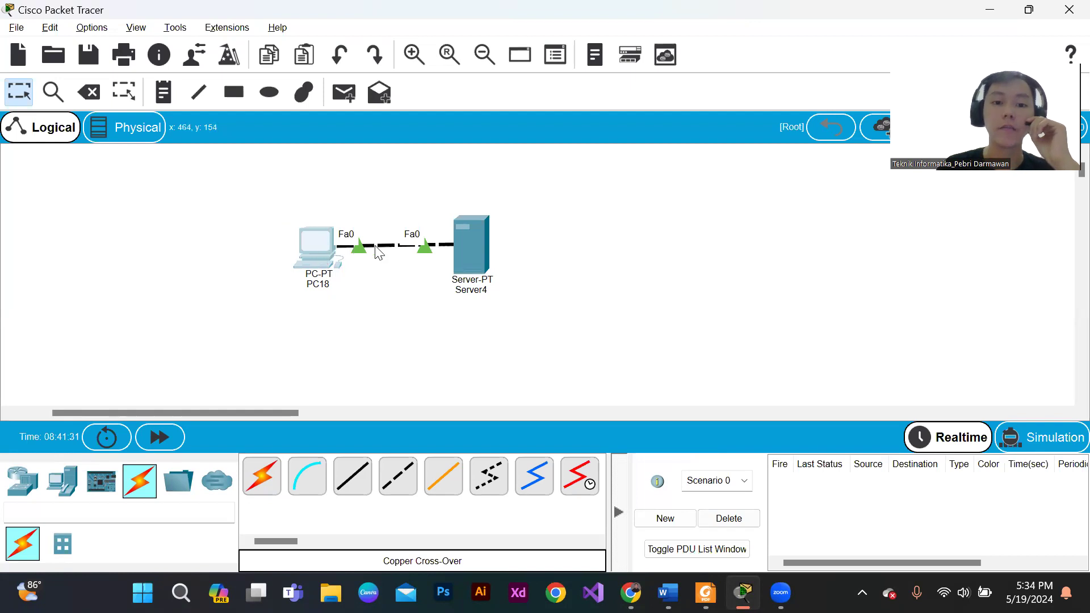
drag(486, 246, 493, 265)
drag(306, 248, 312, 261)
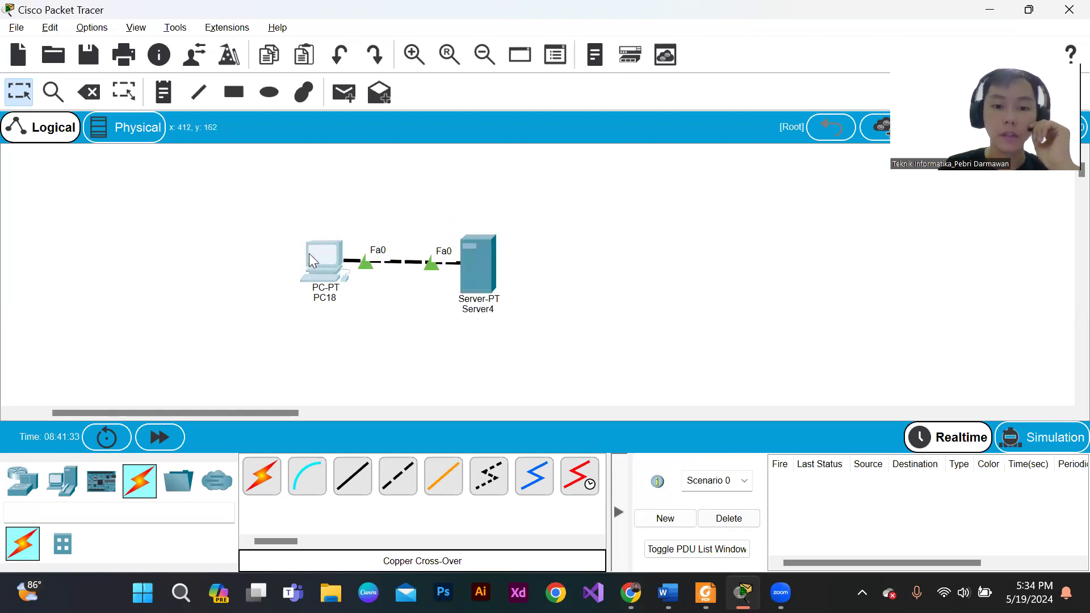
click(336, 226)
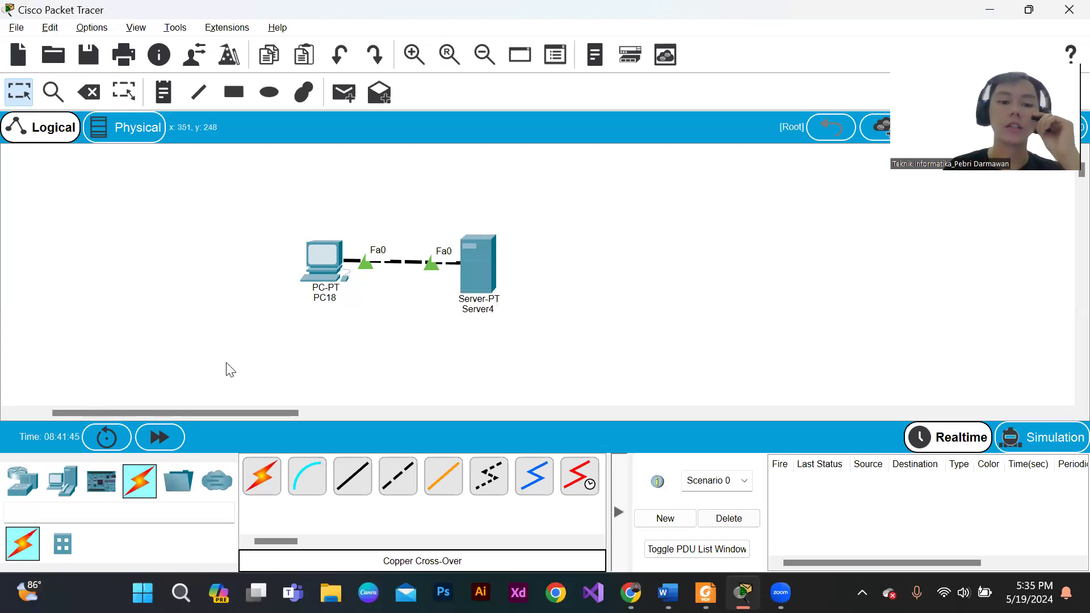
Add a PT-Switch to the workspace below the link between the PC and the server
click(23, 481)
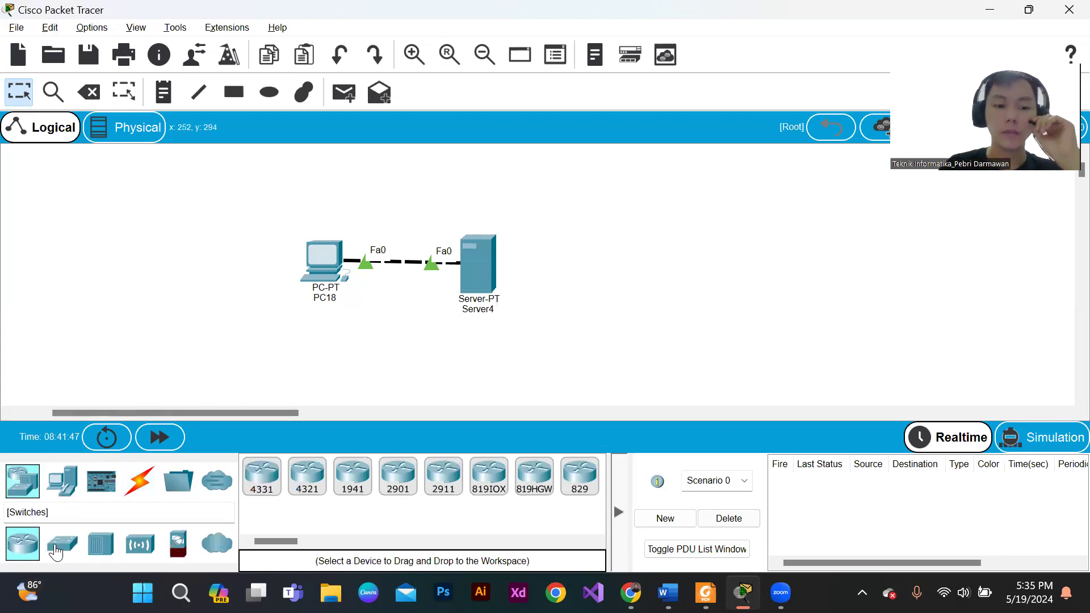
click(63, 481)
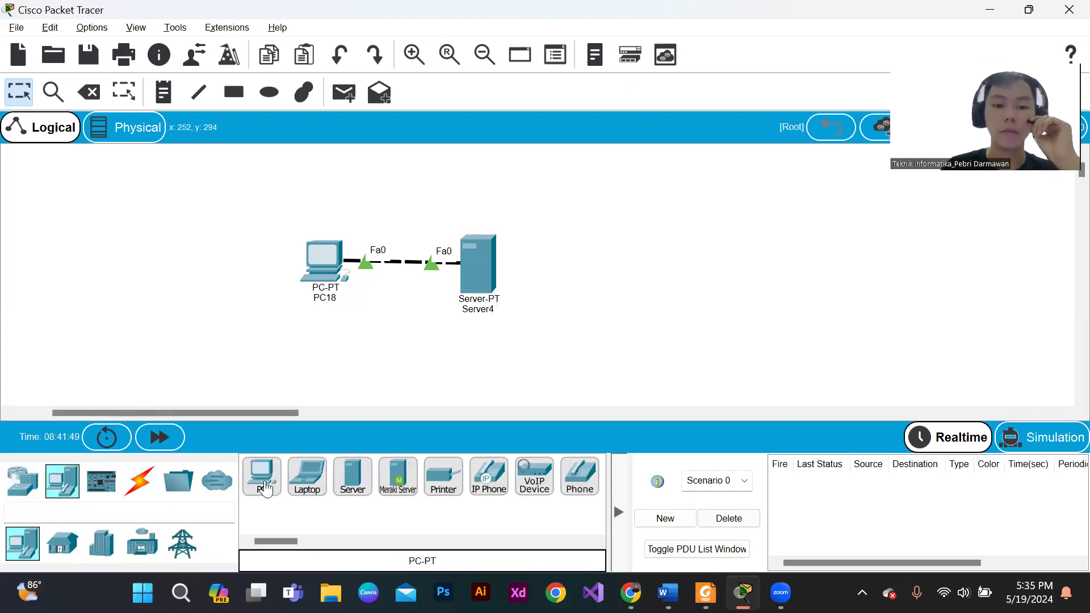
click(22, 482)
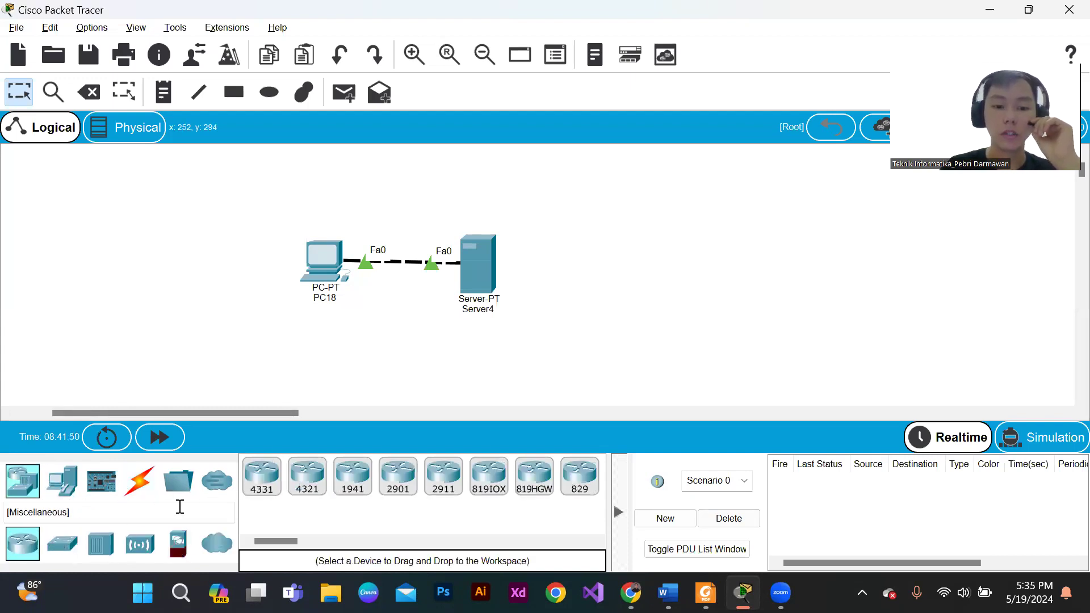
click(63, 543)
click(412, 349)
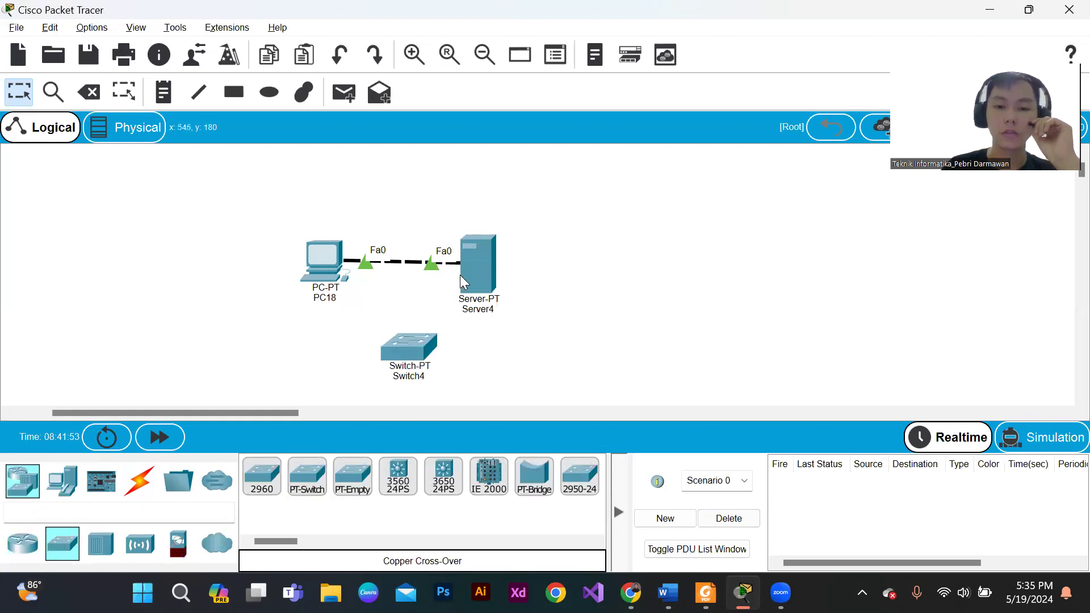
Spread the PC and server apart around the switch and delete the cross-over cable between PC18 and Server4
drag(463, 276, 489, 268)
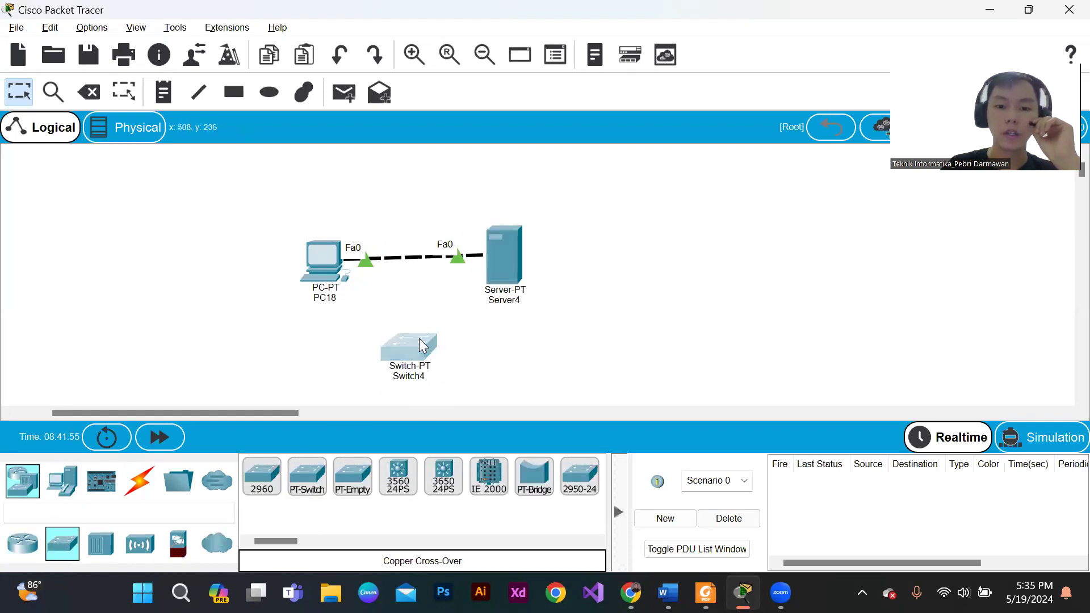
drag(418, 341, 415, 310)
mouse_move(325, 273)
mouse_down()
mouse_move(306, 262)
mouse_move(312, 269)
mouse_up()
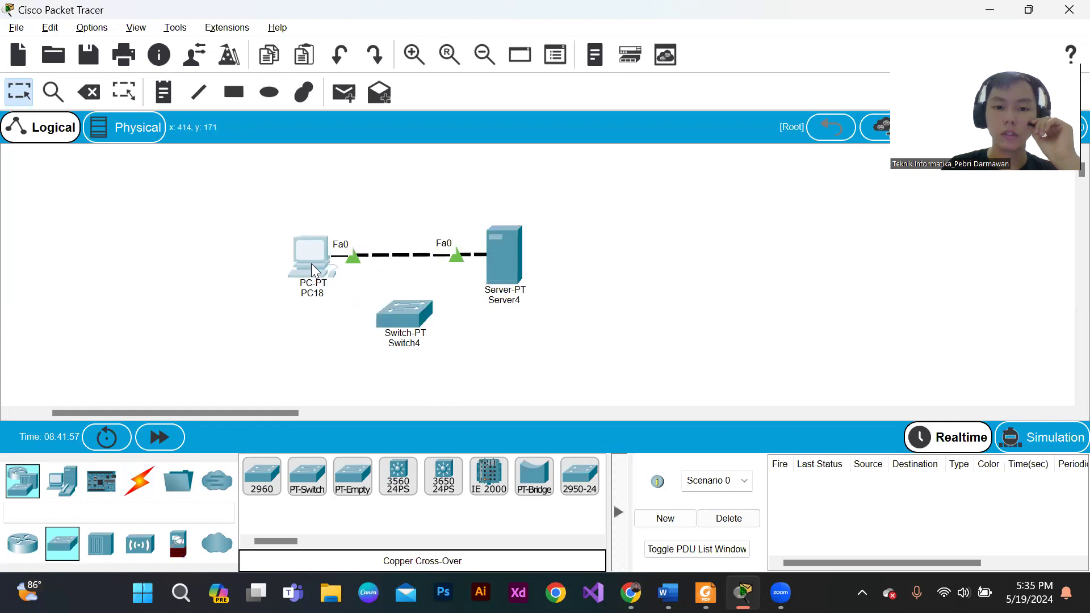
click(89, 92)
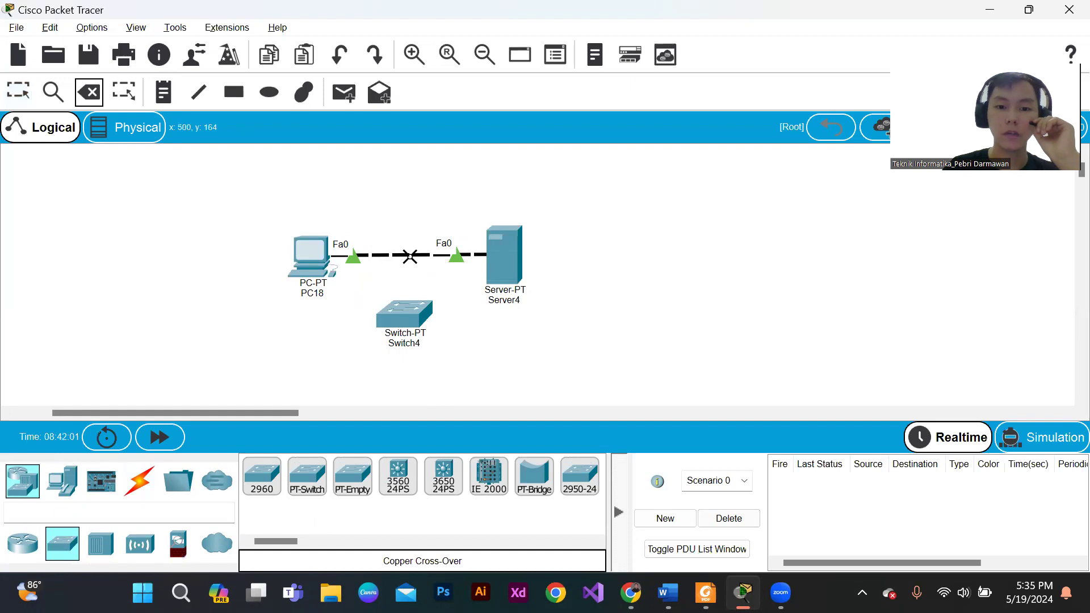
click(409, 252)
click(129, 485)
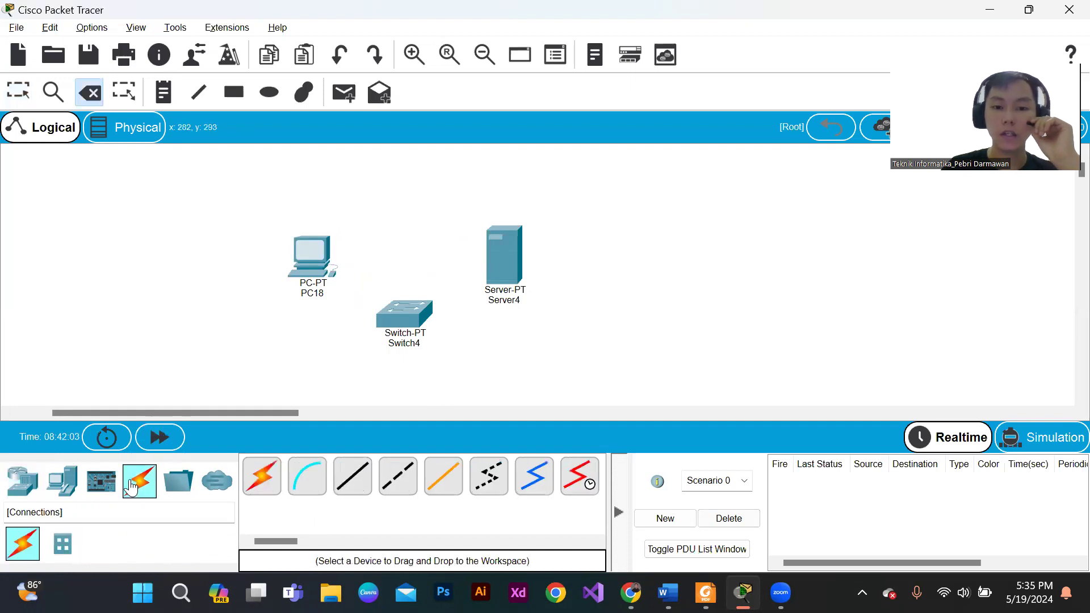
click(391, 478)
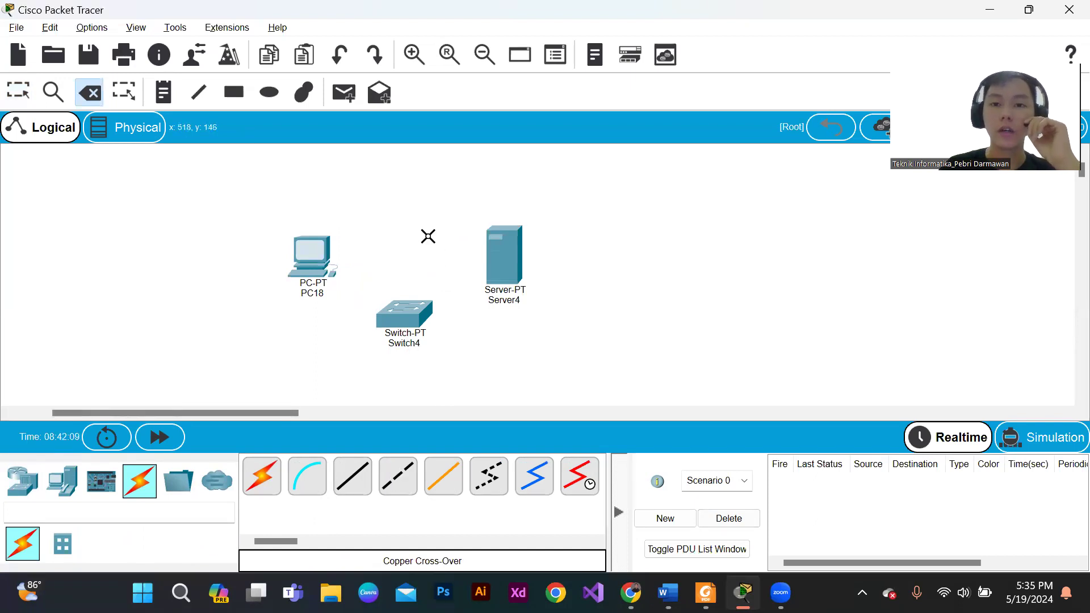
click(365, 486)
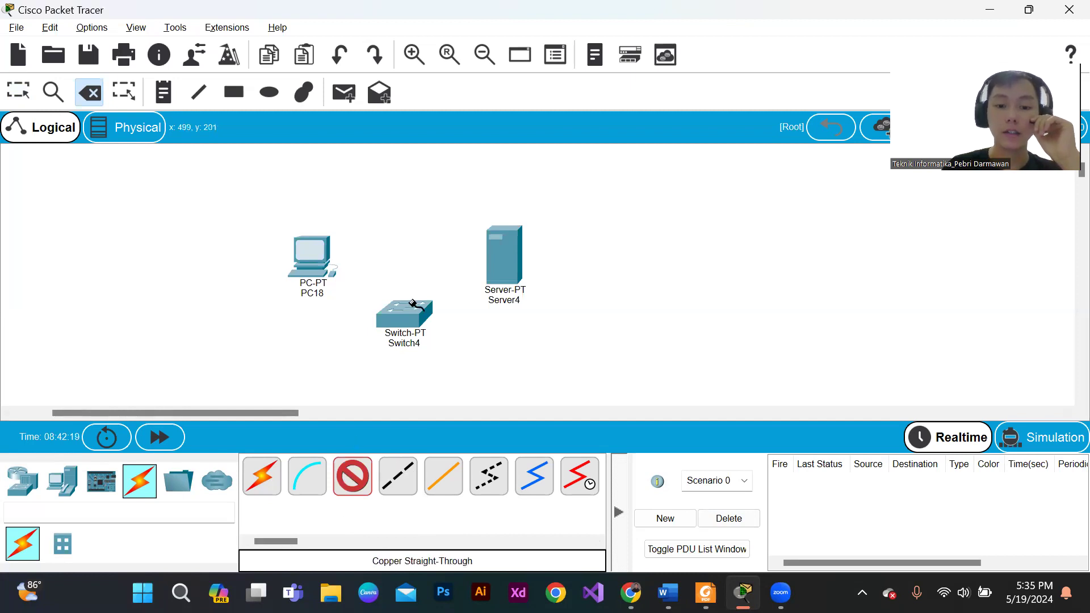
Add a second server to the workspace below the switch
click(17, 483)
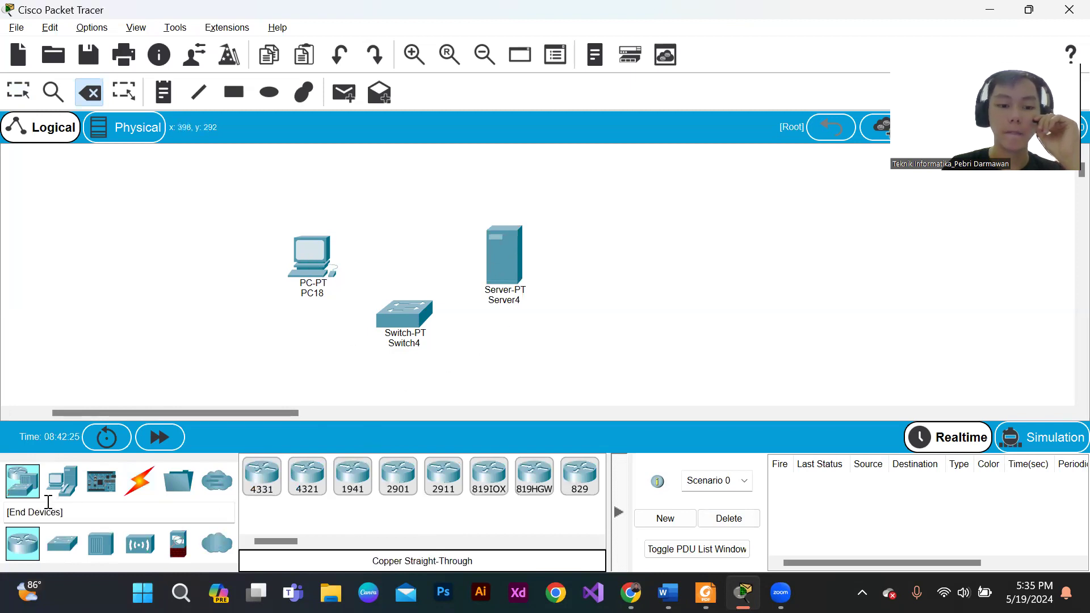
click(62, 543)
click(63, 481)
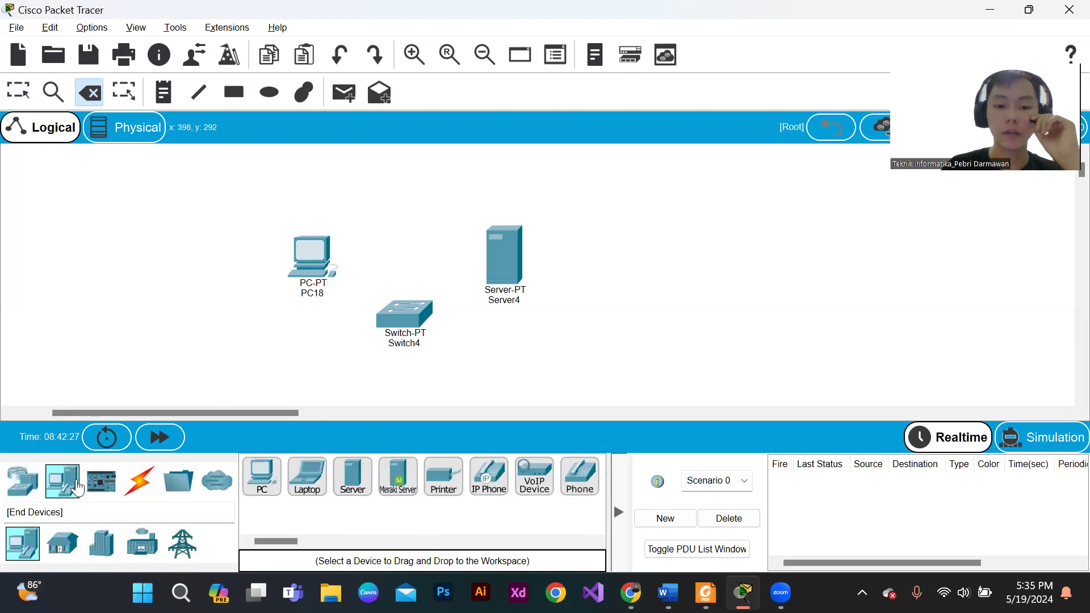
drag(335, 478, 418, 371)
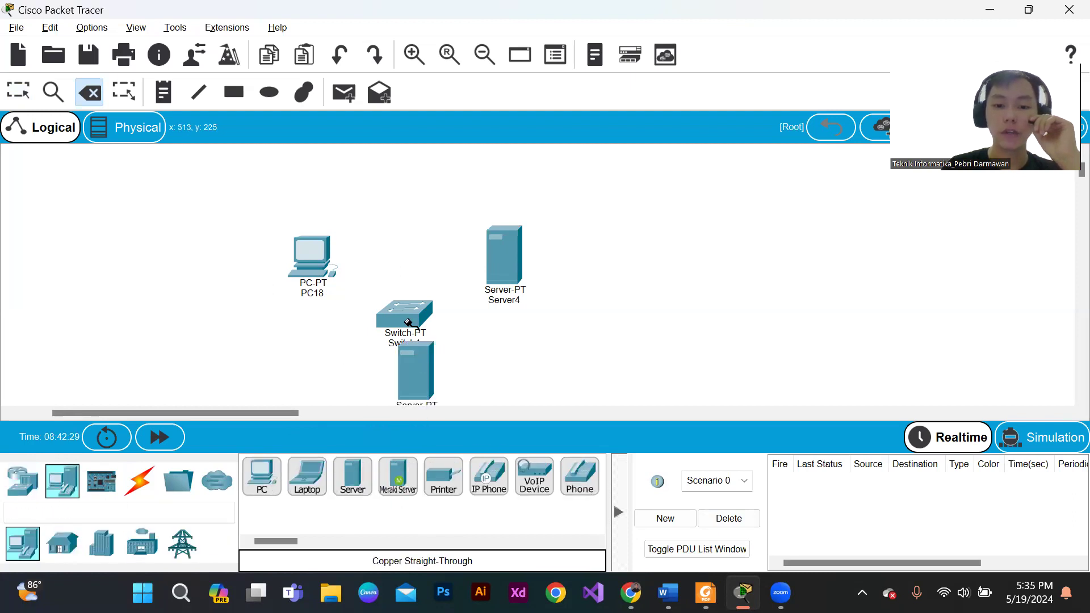
Arrange PC18, the switch and Server4 in a row, with the new server directly beneath the switch
click(19, 91)
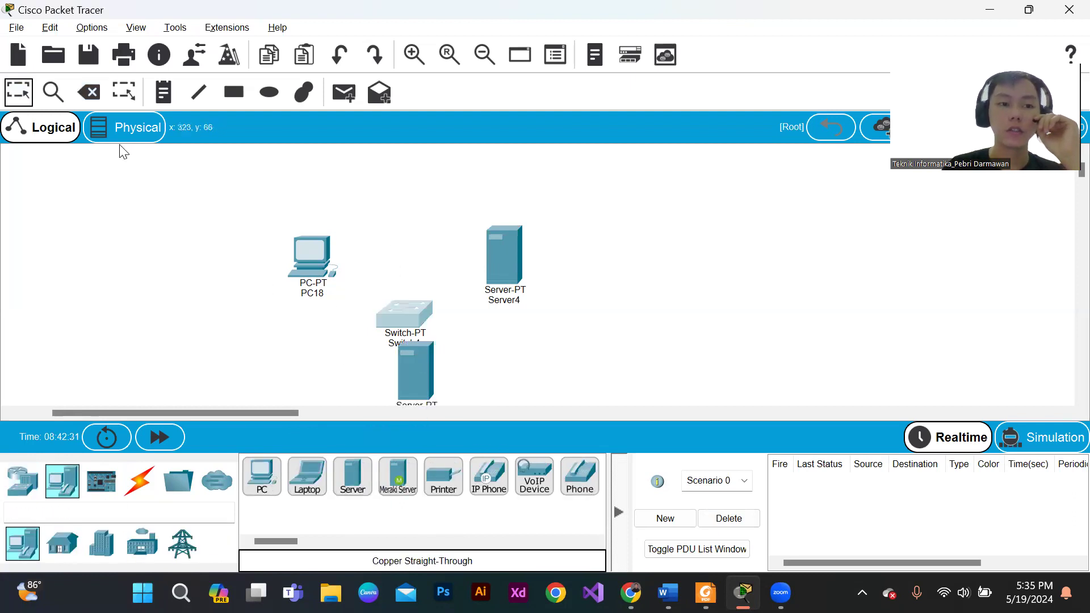
drag(408, 309, 416, 229)
drag(325, 256, 326, 207)
drag(496, 247, 500, 193)
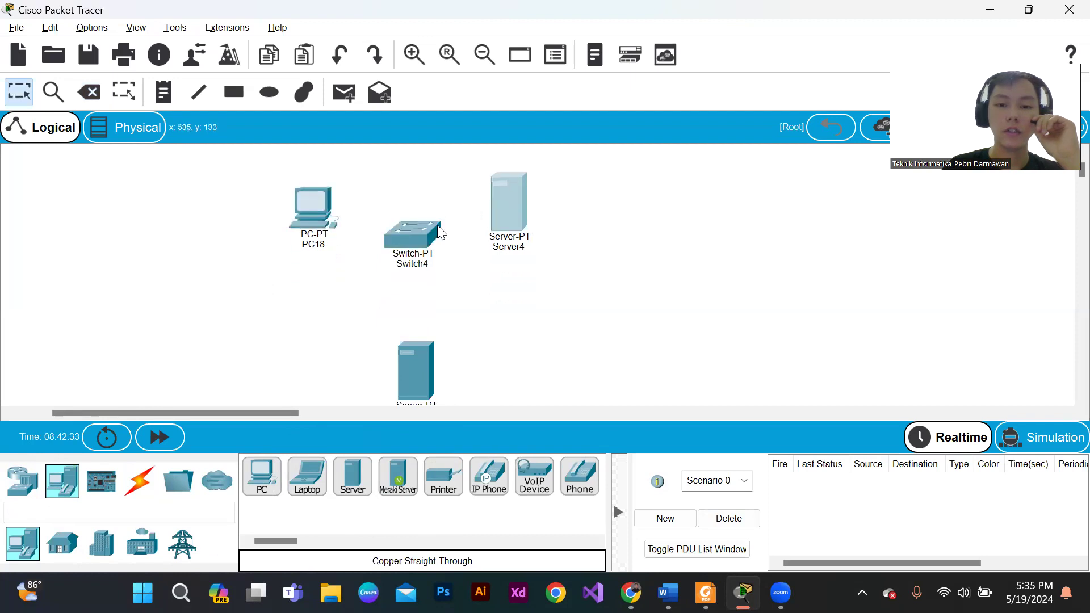
drag(412, 235, 413, 213)
click(509, 227)
drag(510, 227, 515, 234)
drag(418, 365, 421, 298)
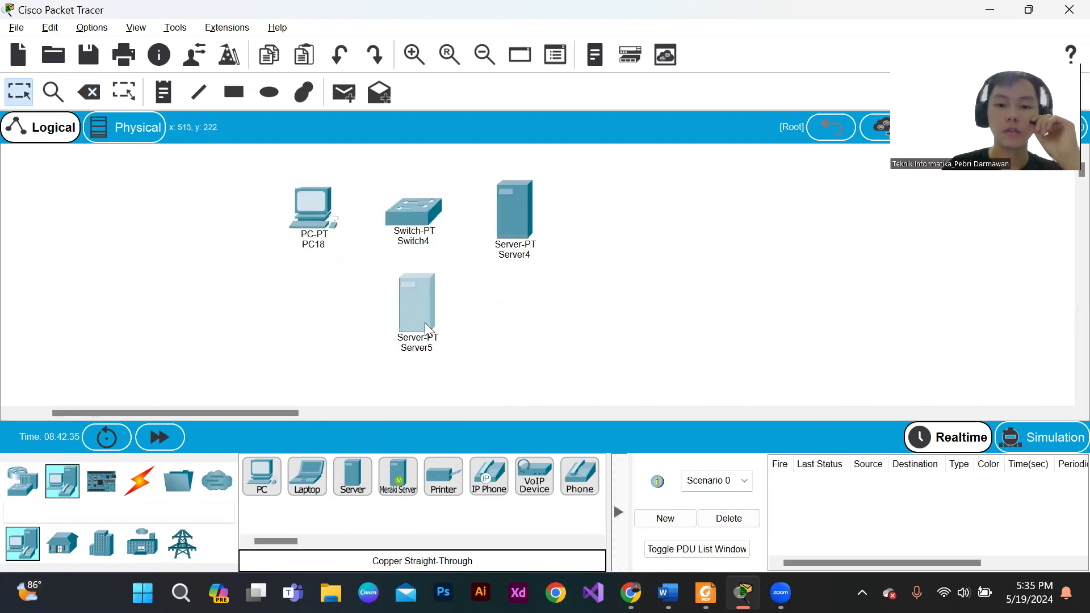
Rename Server4 as "Server HTTP" and the server beneath the switch as "Server DNS"
click(523, 257)
text(Server H)
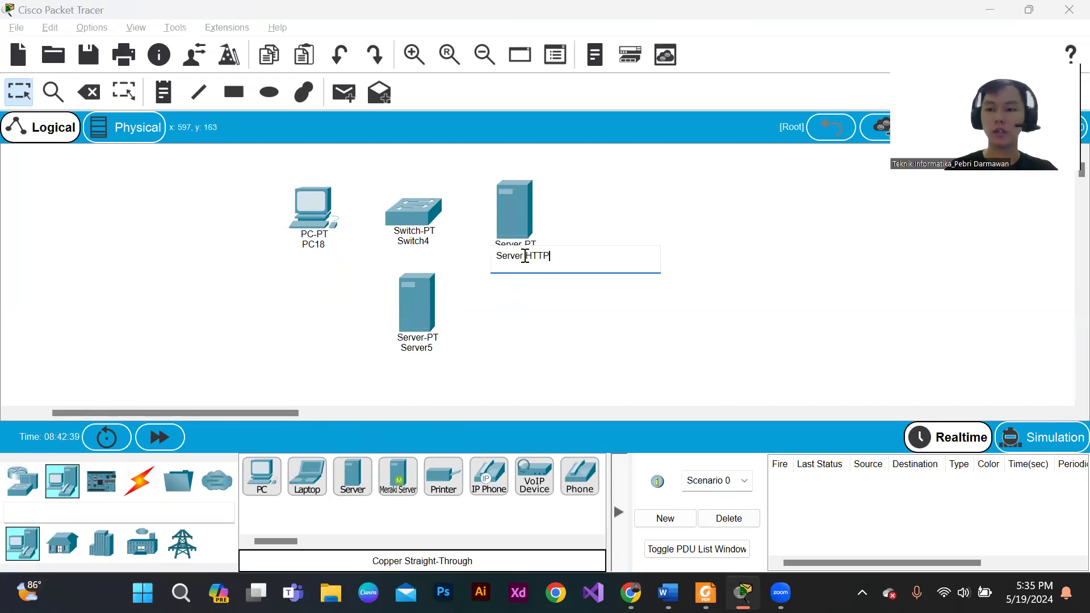
text(TTP)
key(Return)
click(421, 349)
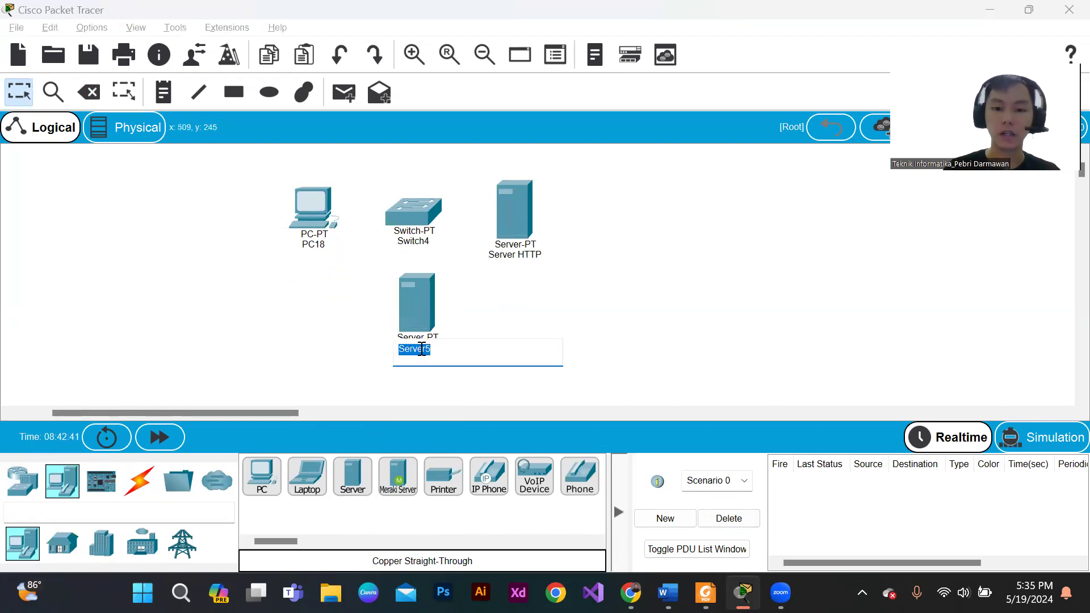
text(S)
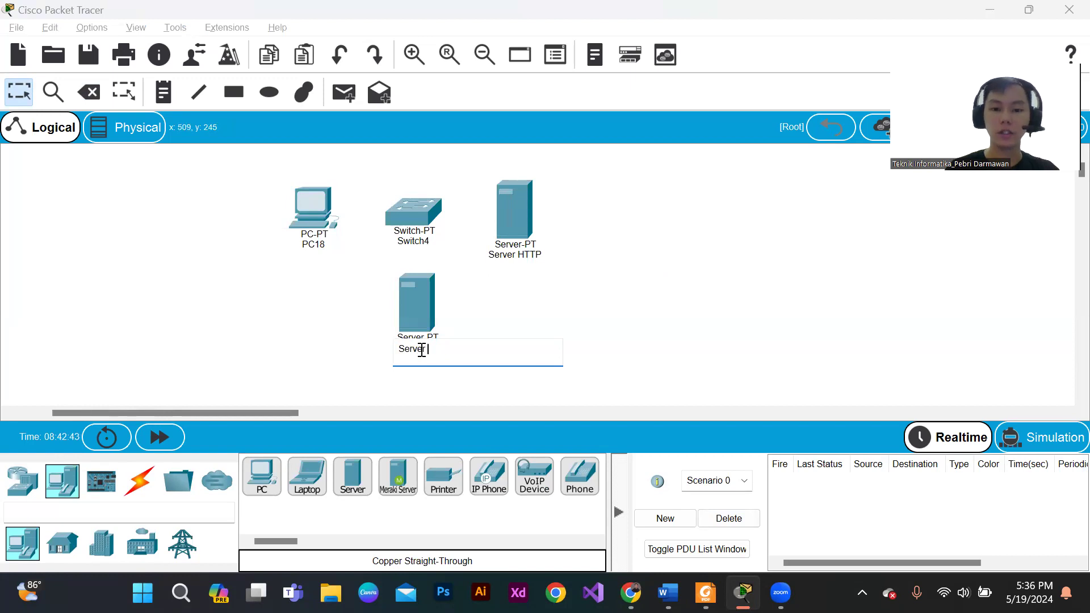
key(Return)
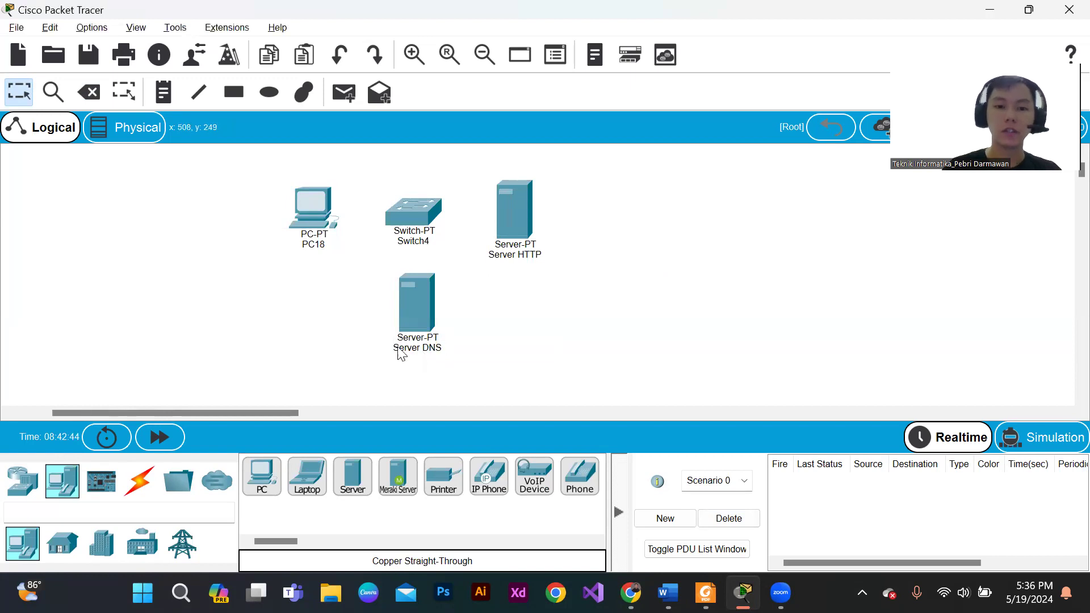
Rename the PC as "PC Client"
double_click(321, 241)
click(836, 1)
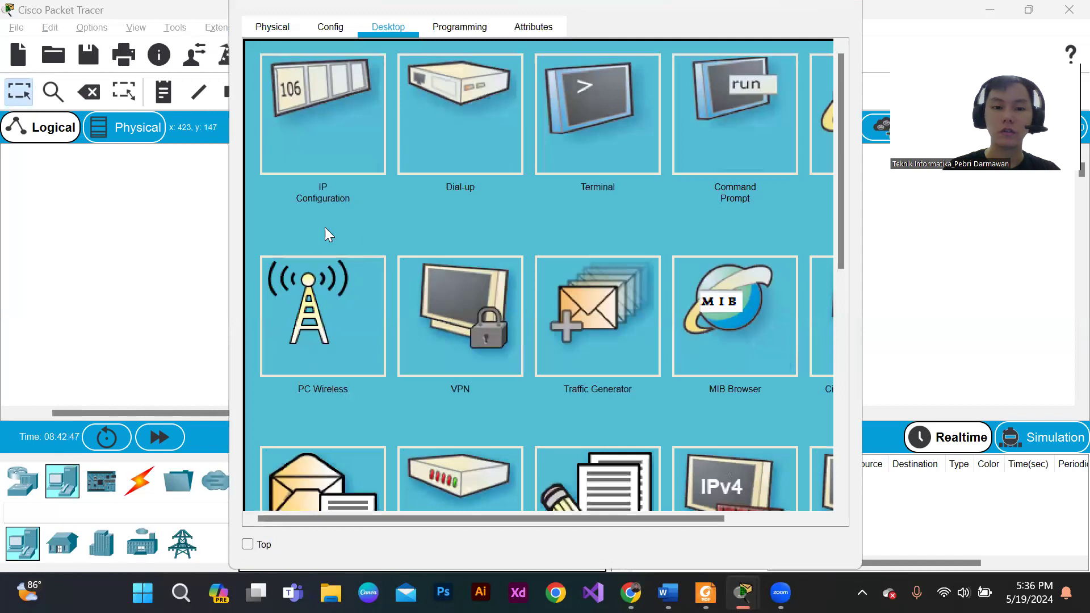
click(321, 246)
key(BackSpace)
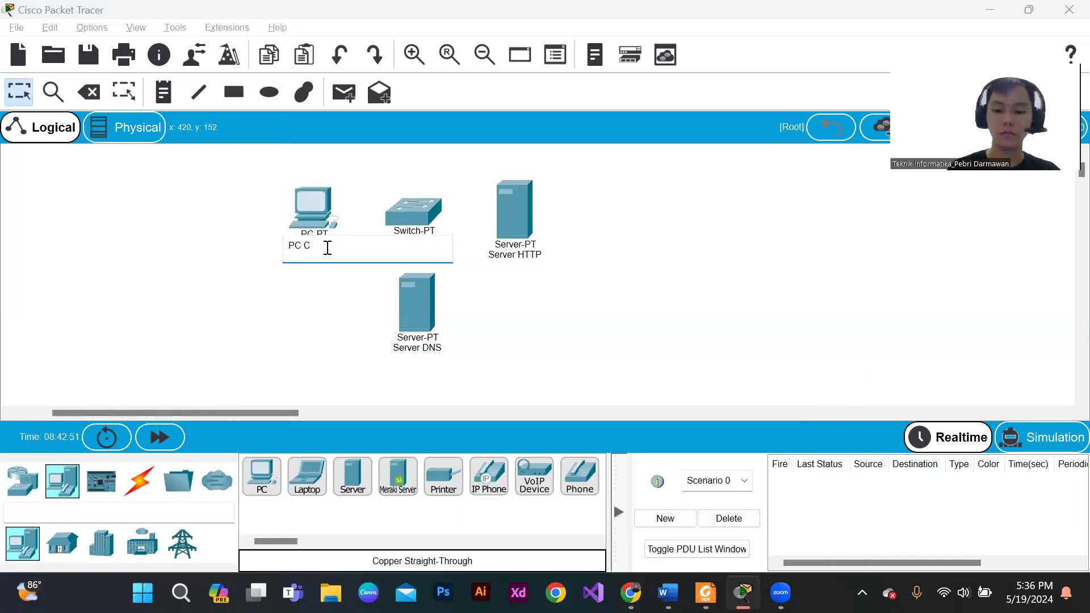
text(PC Client)
key(Return)
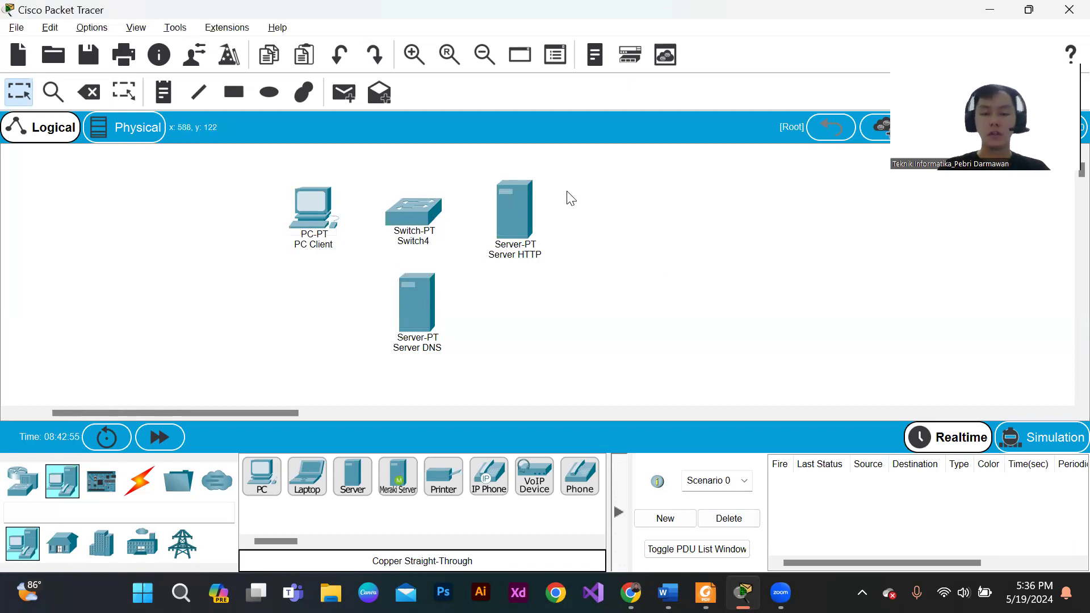
Connect PC Client to the switch's FastEthernet0/1 port with a copper straight-through cable
drag(221, 157, 630, 355)
click(139, 493)
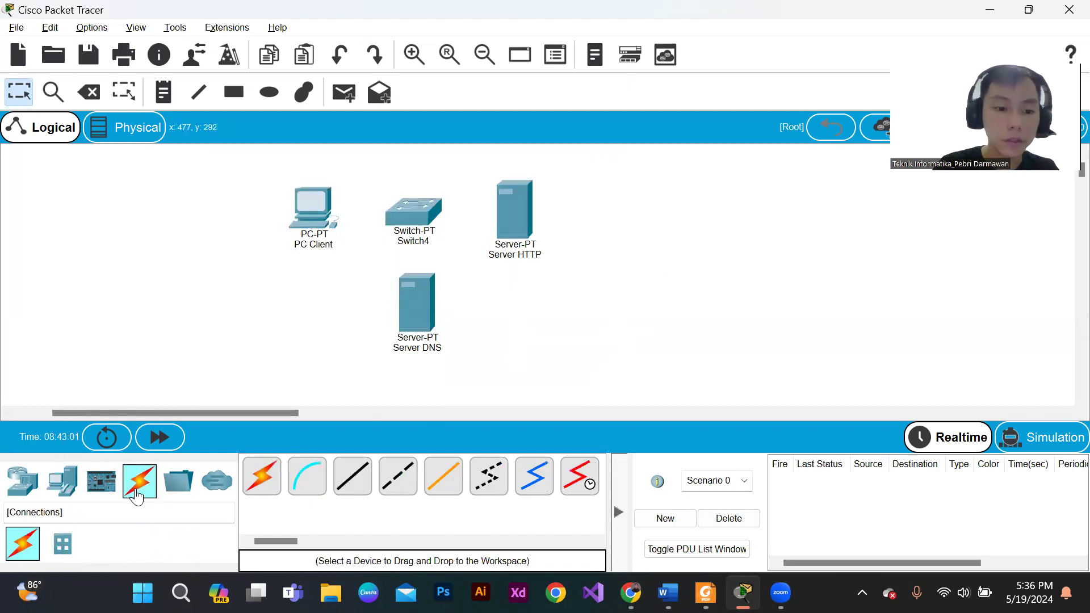
click(354, 484)
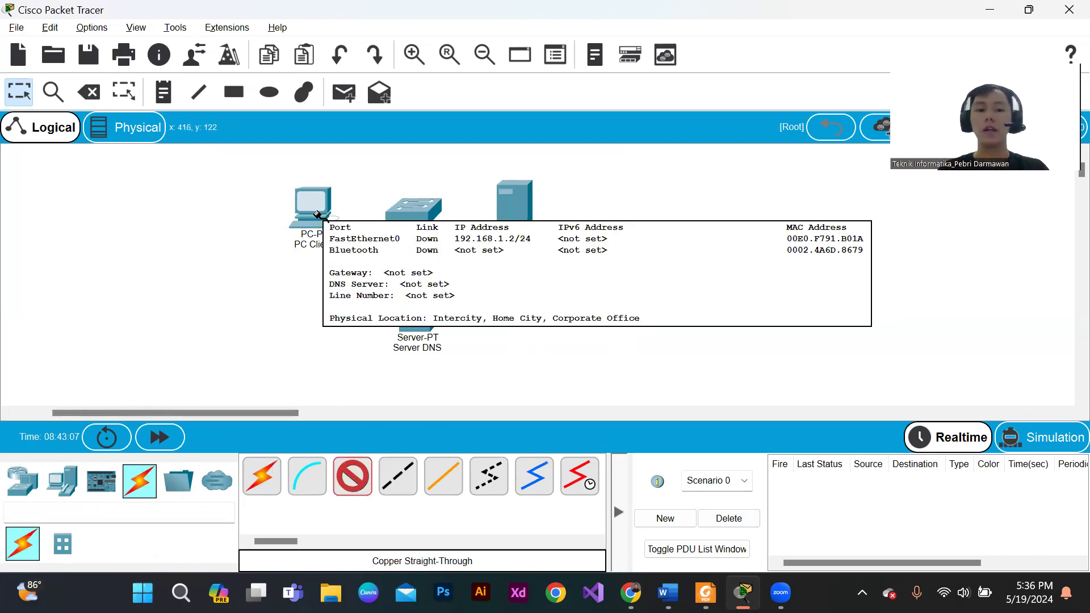
click(320, 207)
click(363, 263)
click(417, 211)
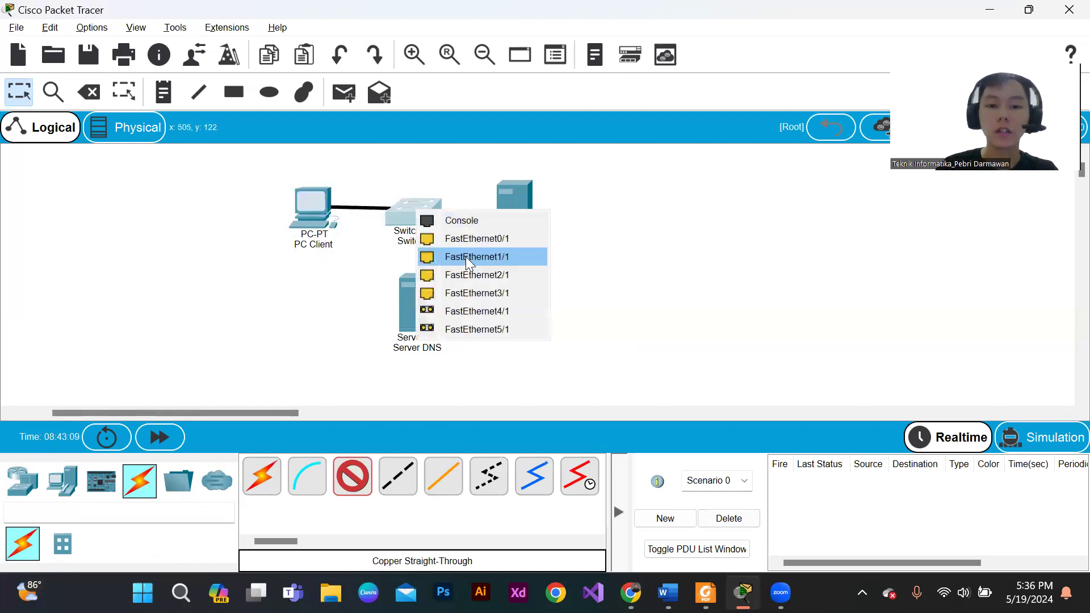
click(467, 238)
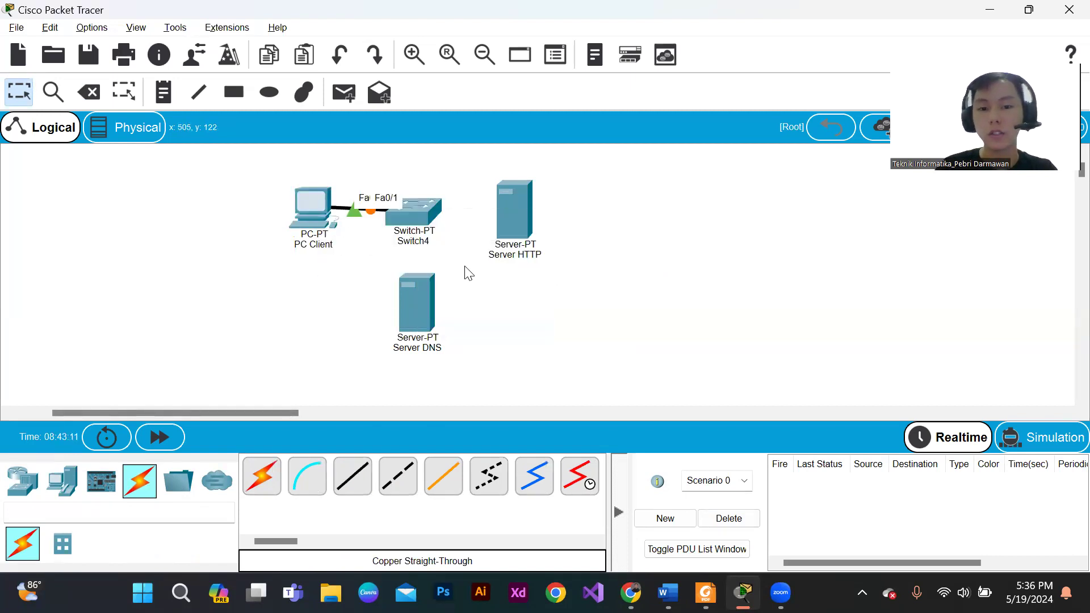
Connect Server DNS to the switch's FastEthernet1/1 port with a copper straight-through cable
click(423, 322)
click(446, 330)
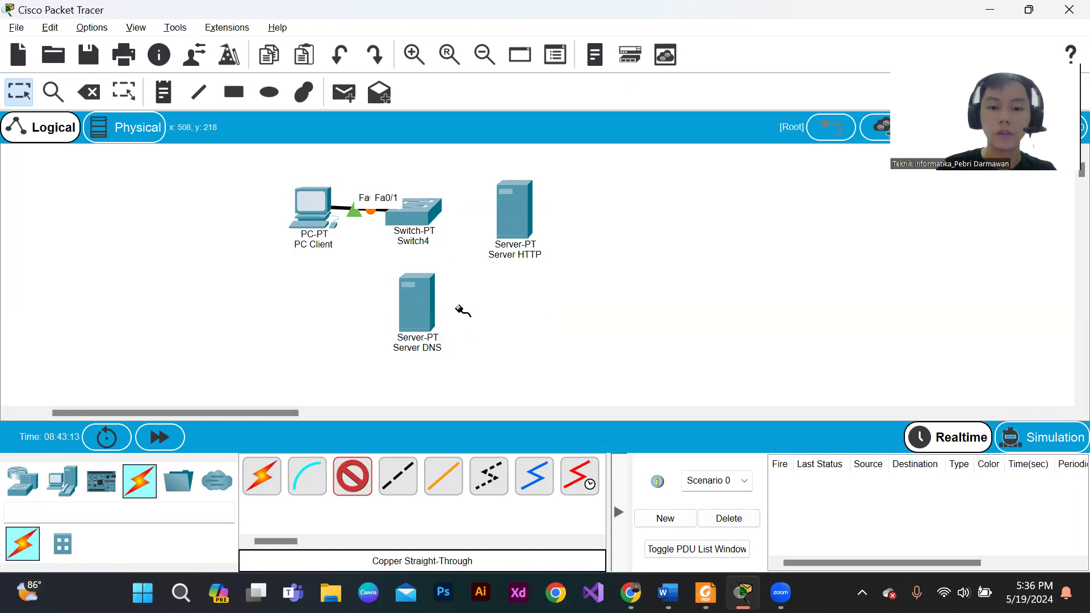
click(413, 213)
click(467, 239)
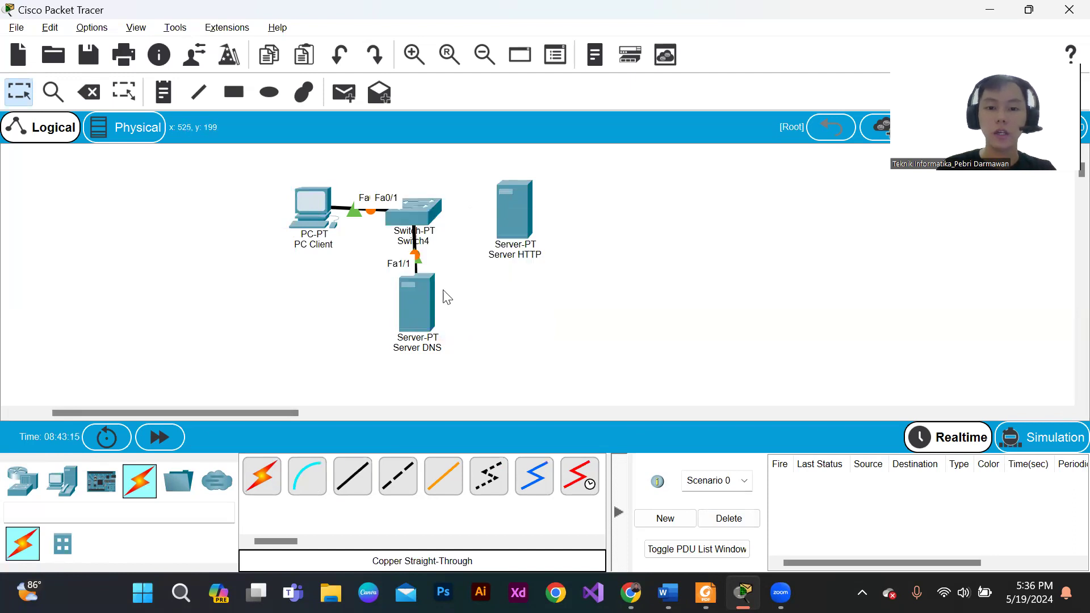
Connect Server HTTP to the switch's FastEthernet2/1 port with a copper straight-through cable
click(522, 220)
click(540, 229)
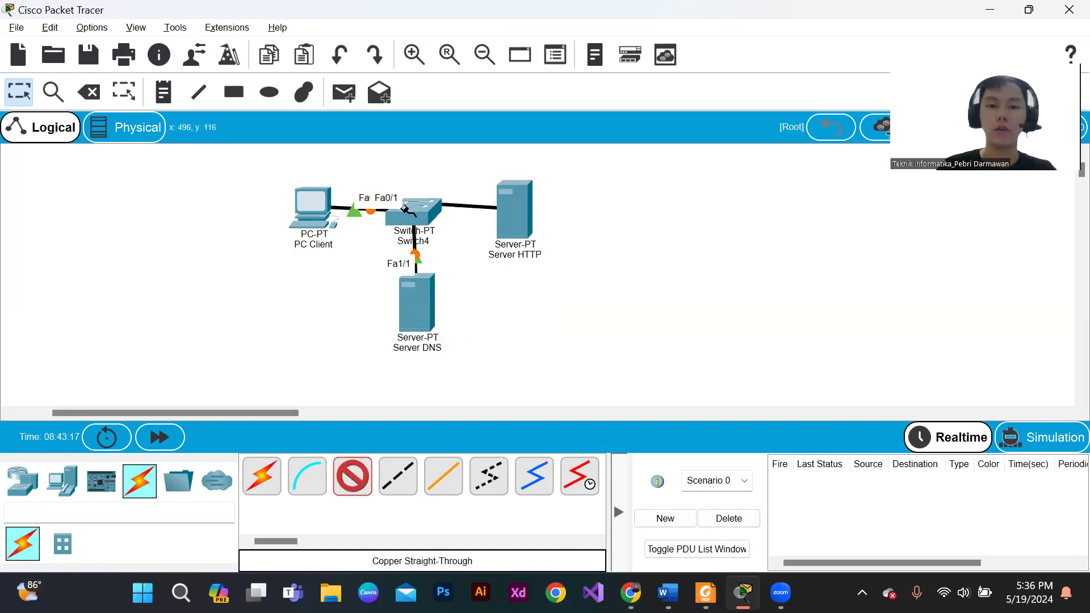
click(415, 215)
click(477, 240)
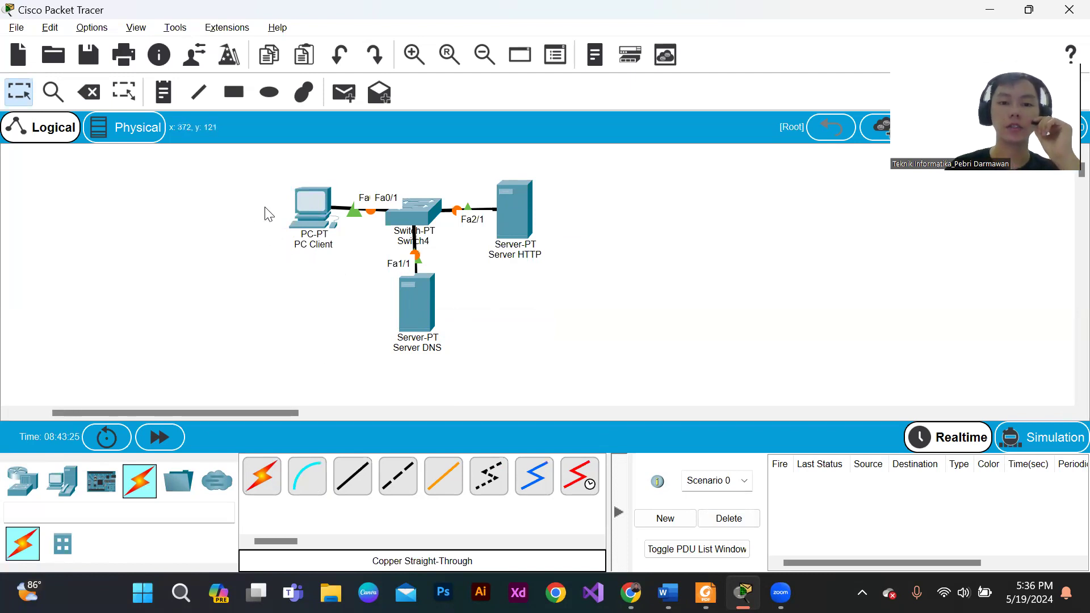
Check PC Client's IP configuration and the HTTP service settings of Server HTTP
drag(273, 180, 344, 241)
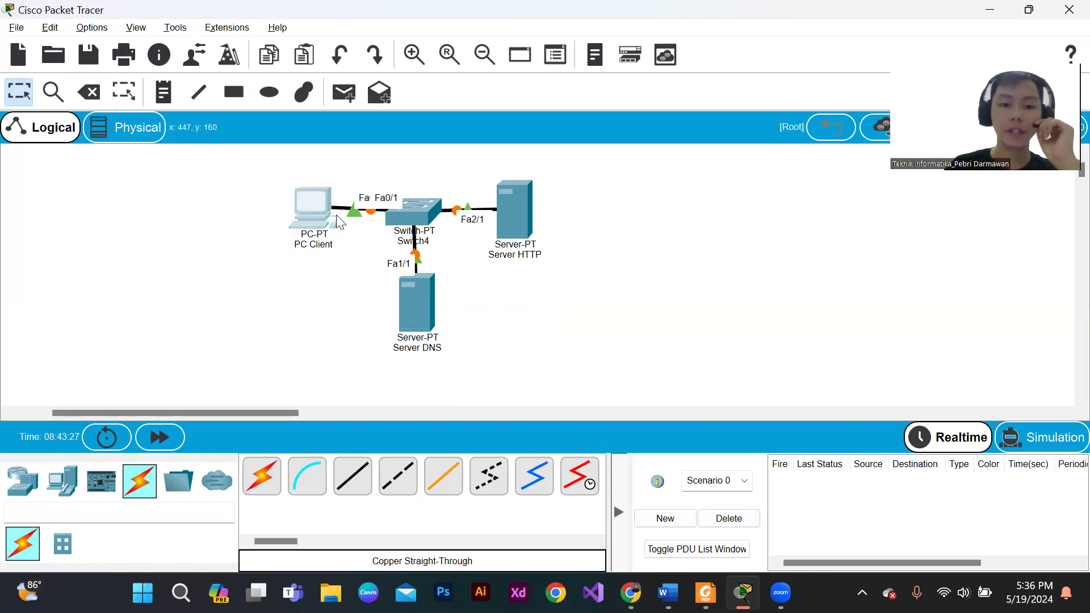
drag(486, 175, 545, 253)
click(549, 266)
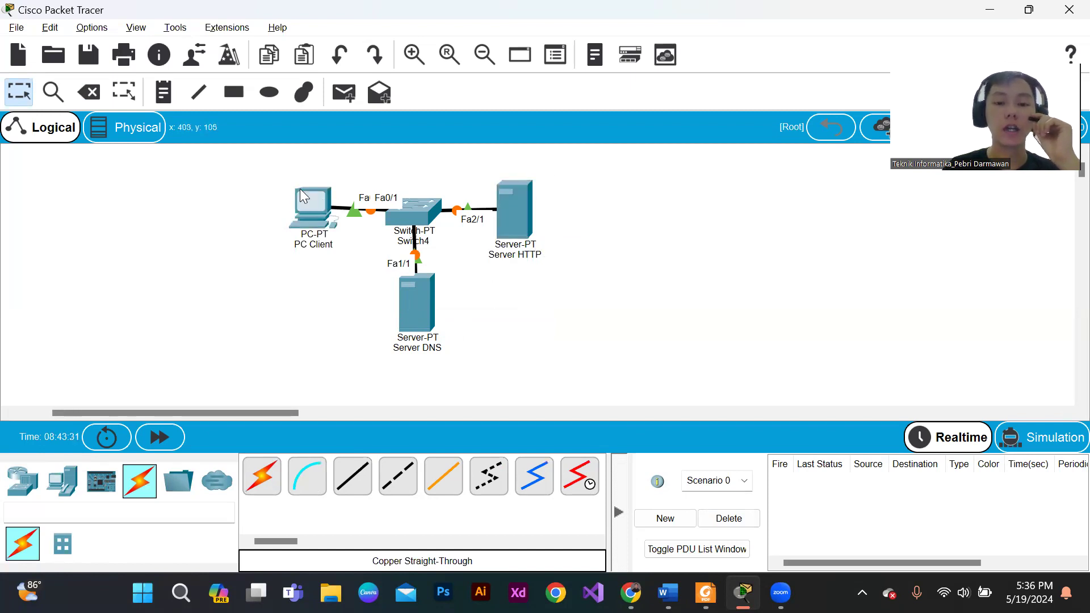
click(318, 207)
click(366, 60)
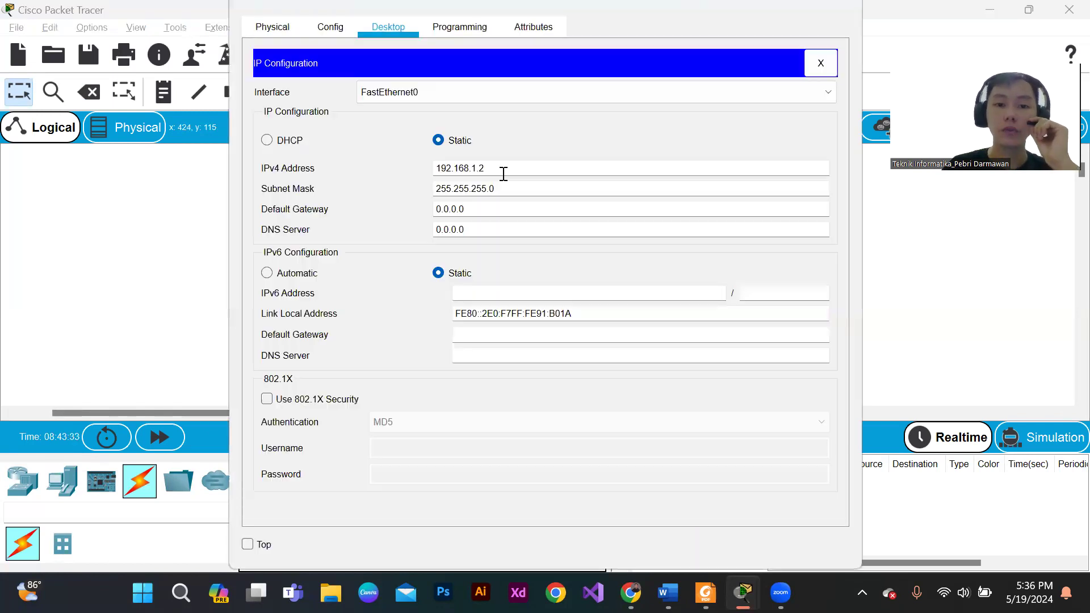
drag(507, 170, 428, 170)
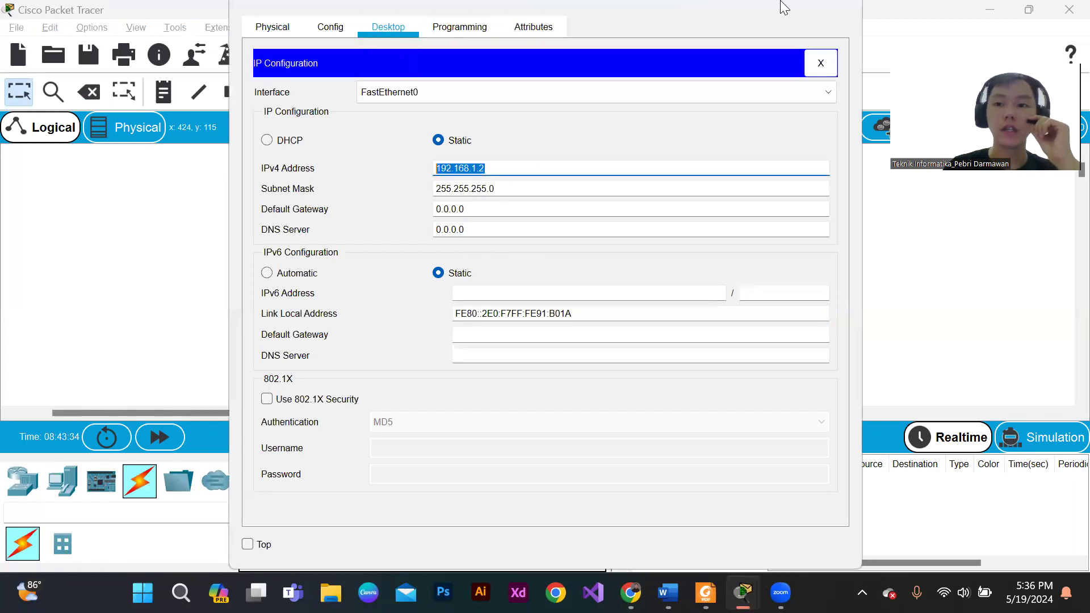
click(847, 2)
click(516, 204)
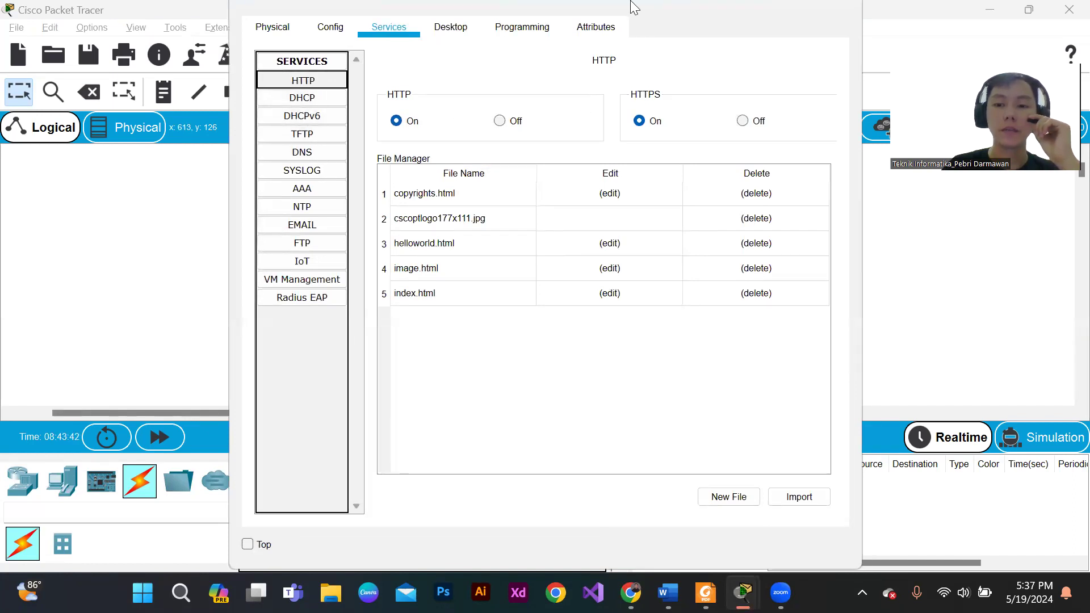
click(841, 7)
Turn on the DNS service on Server DNS
drag(455, 348, 372, 289)
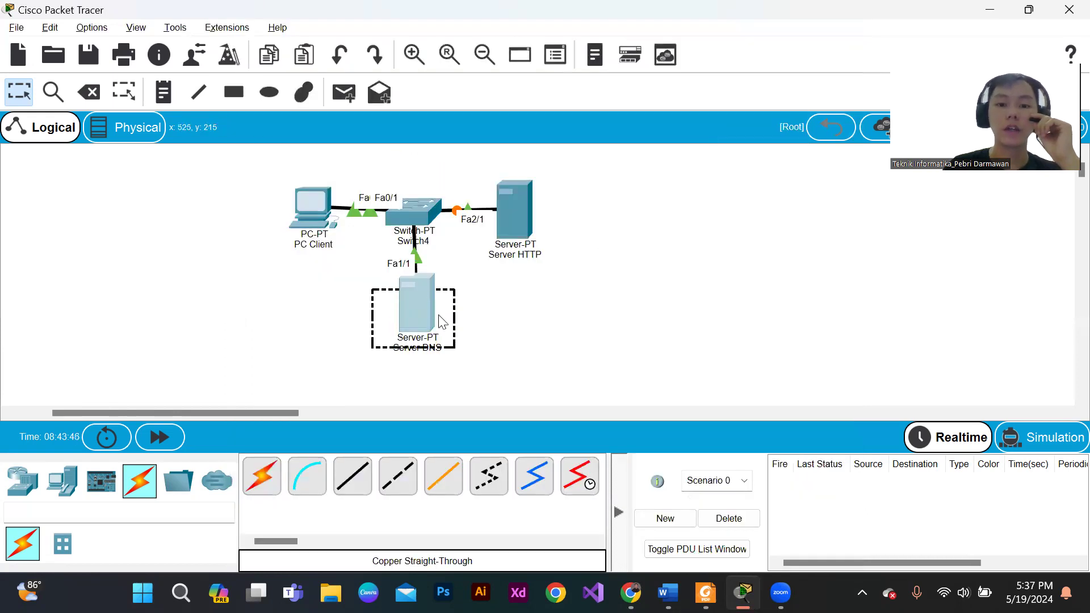
click(505, 321)
click(405, 301)
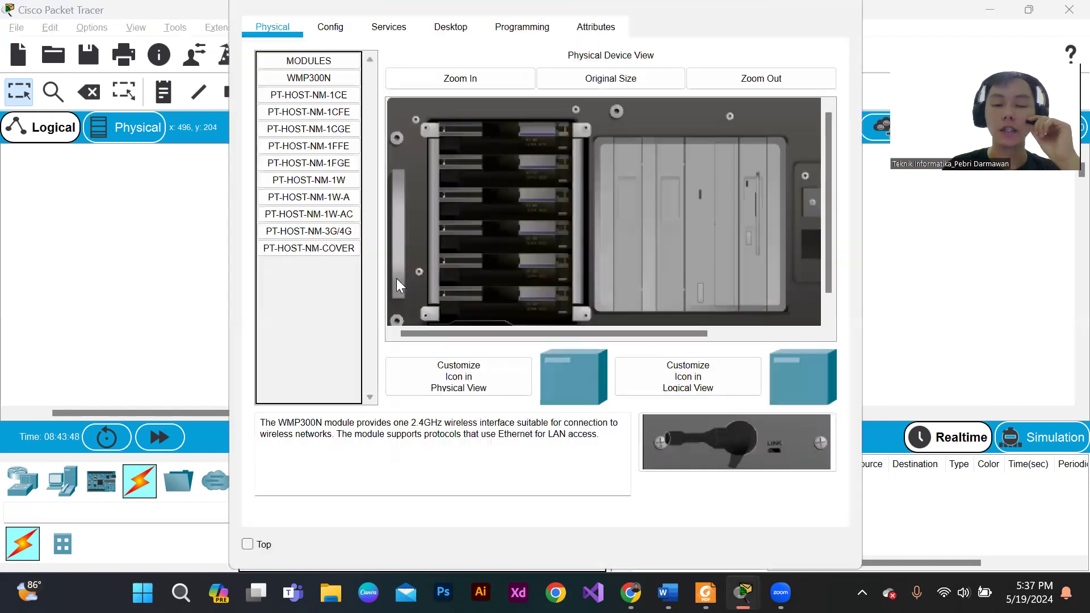
click(394, 31)
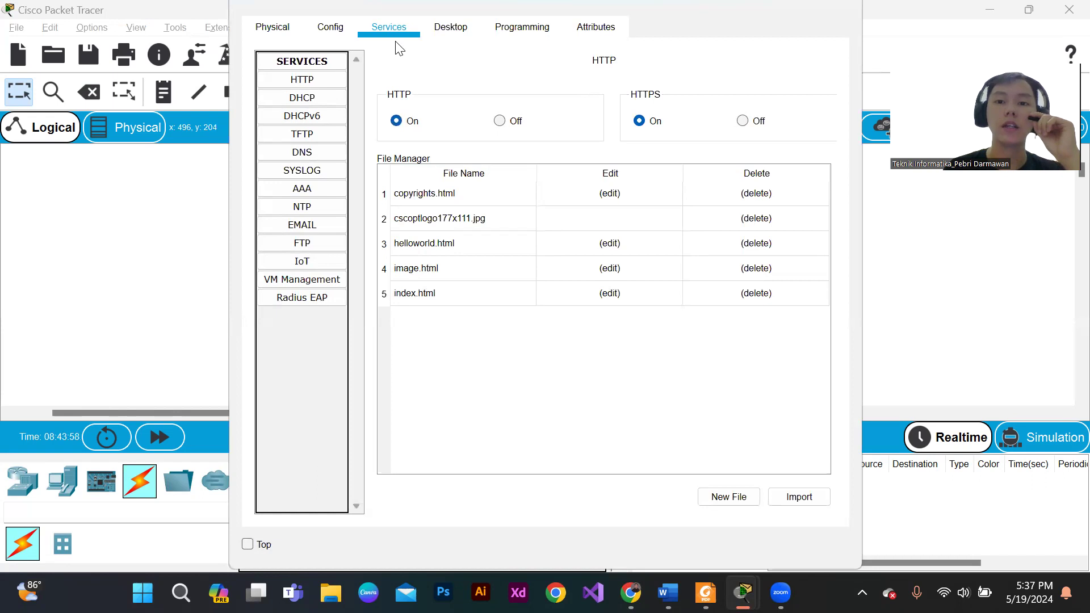
click(285, 153)
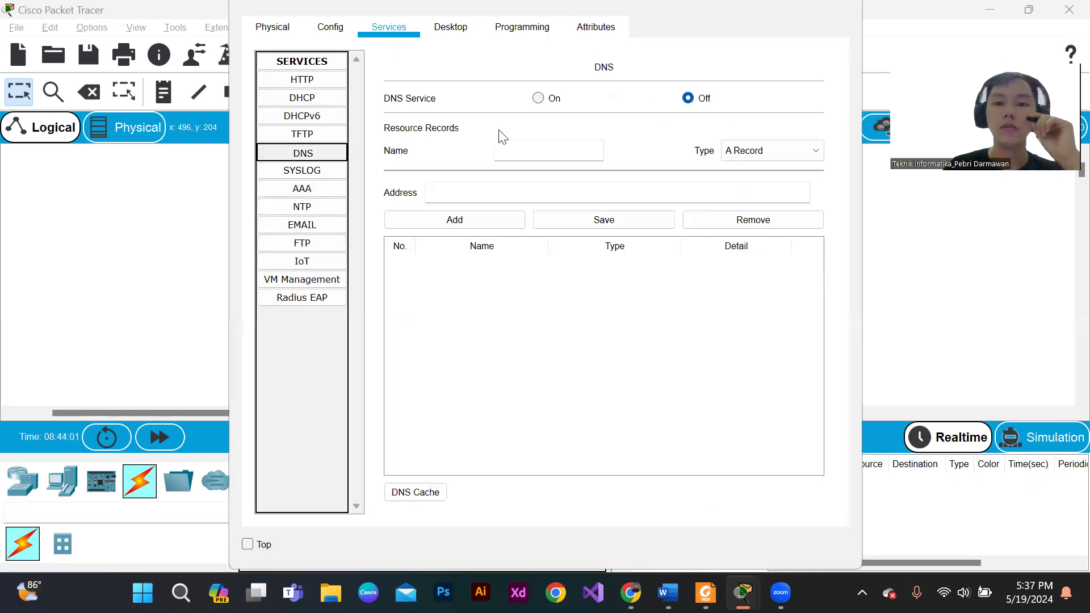
click(520, 150)
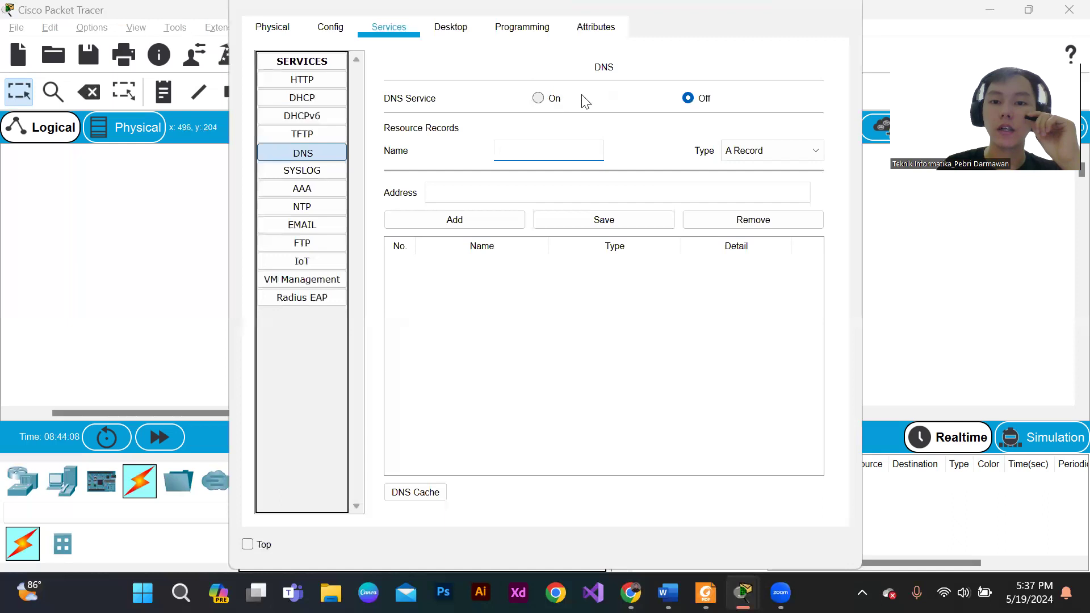
click(539, 99)
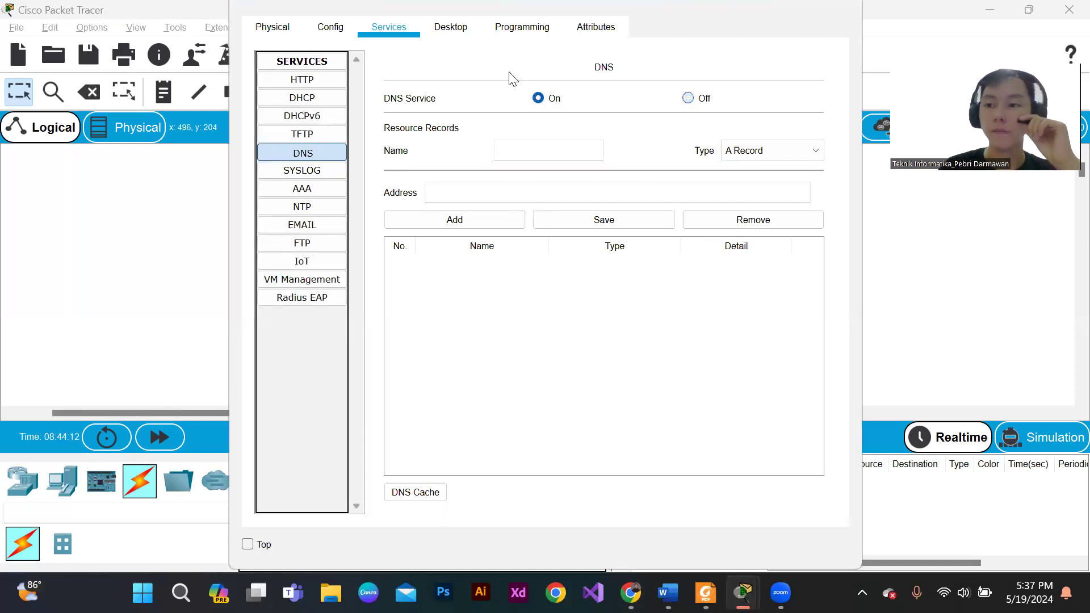
Add an A record named cisco.com with the address 192.168.1.1 to Server DNS's resource records
click(543, 151)
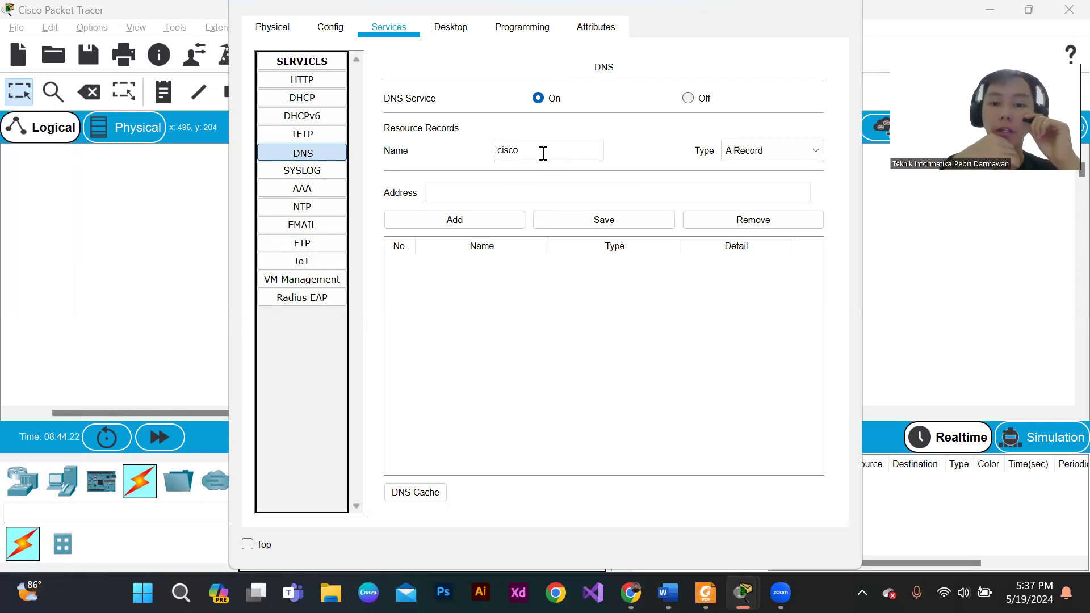
text(om)
click(514, 193)
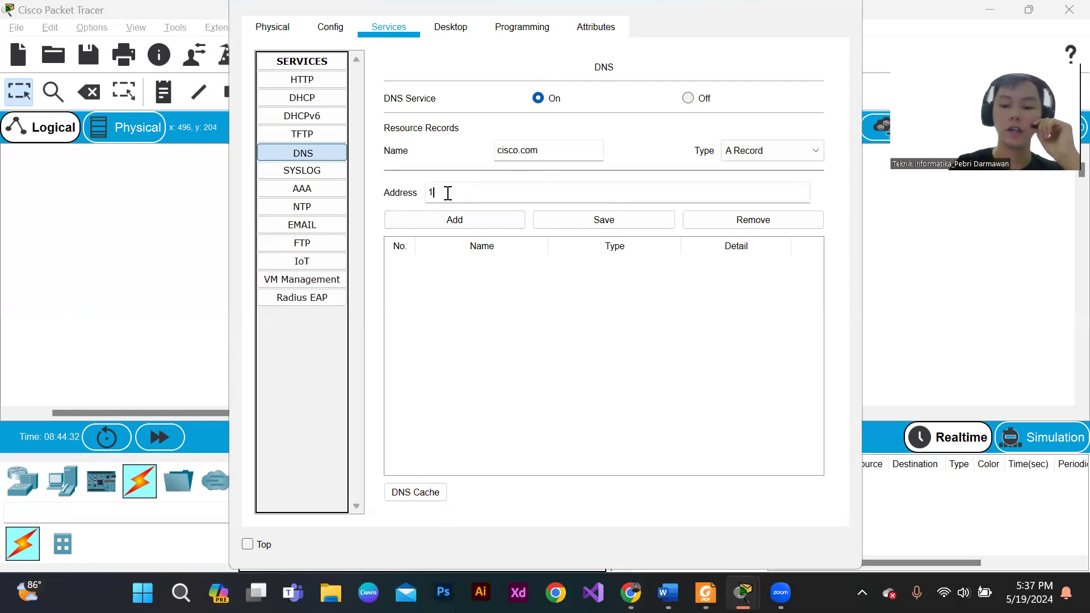
text(192.168.1.1)
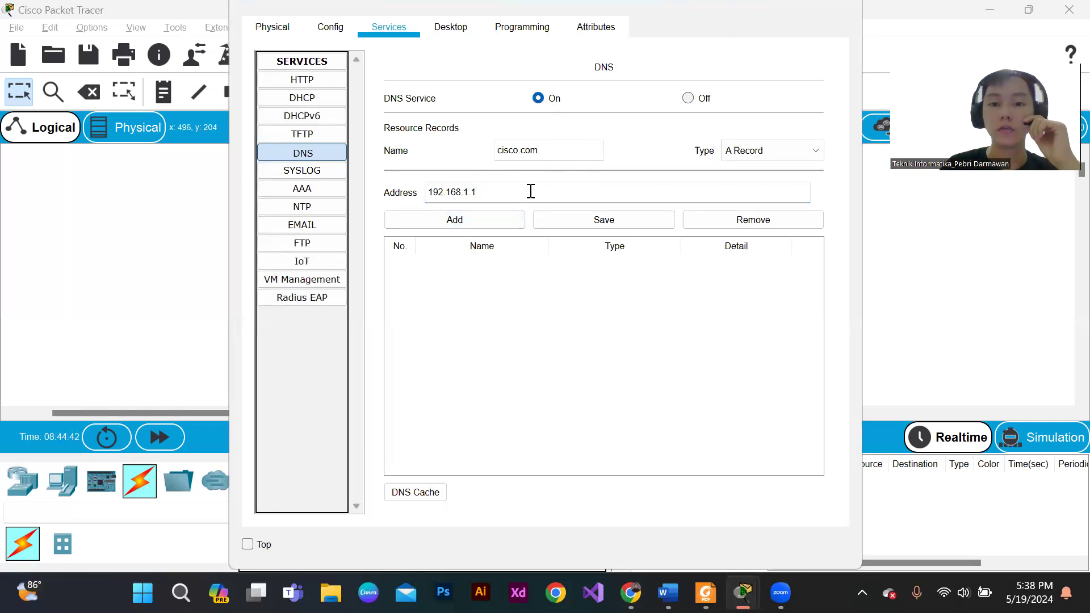
drag(524, 194, 406, 195)
click(474, 219)
click(454, 270)
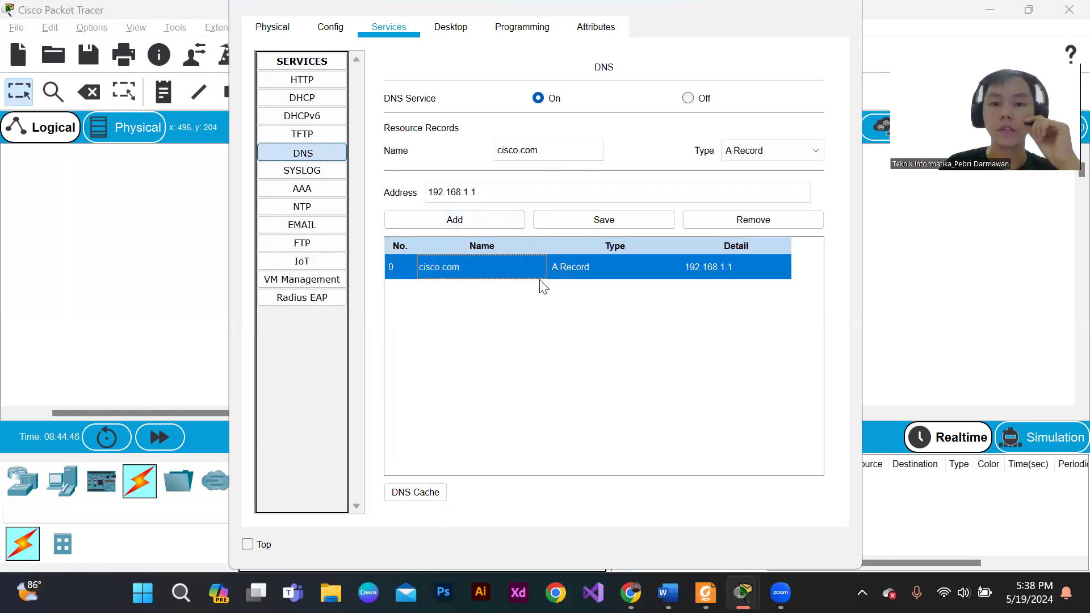
click(591, 271)
click(472, 270)
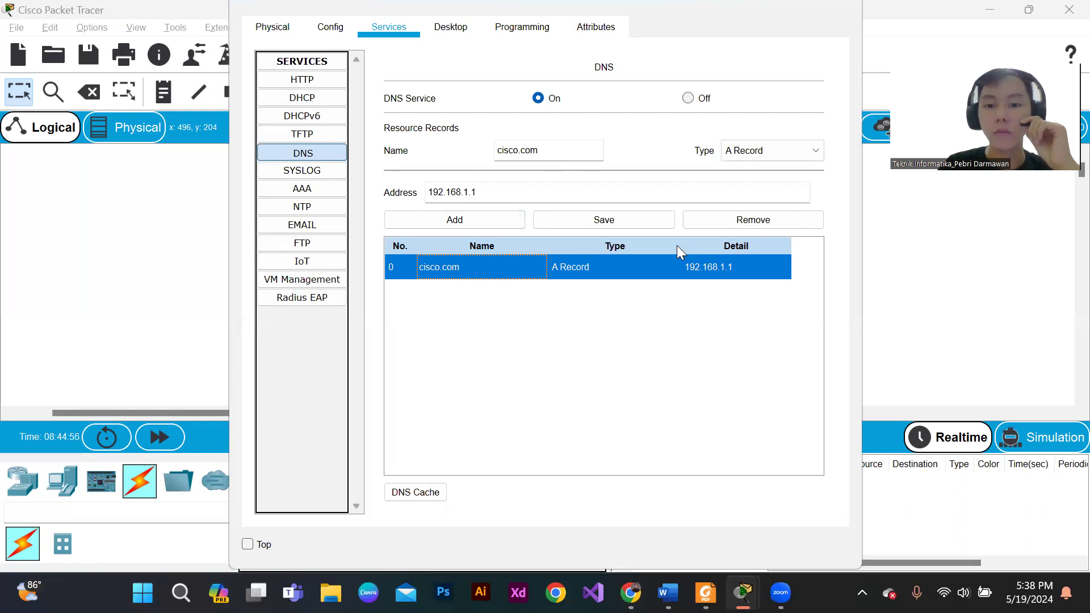
click(753, 271)
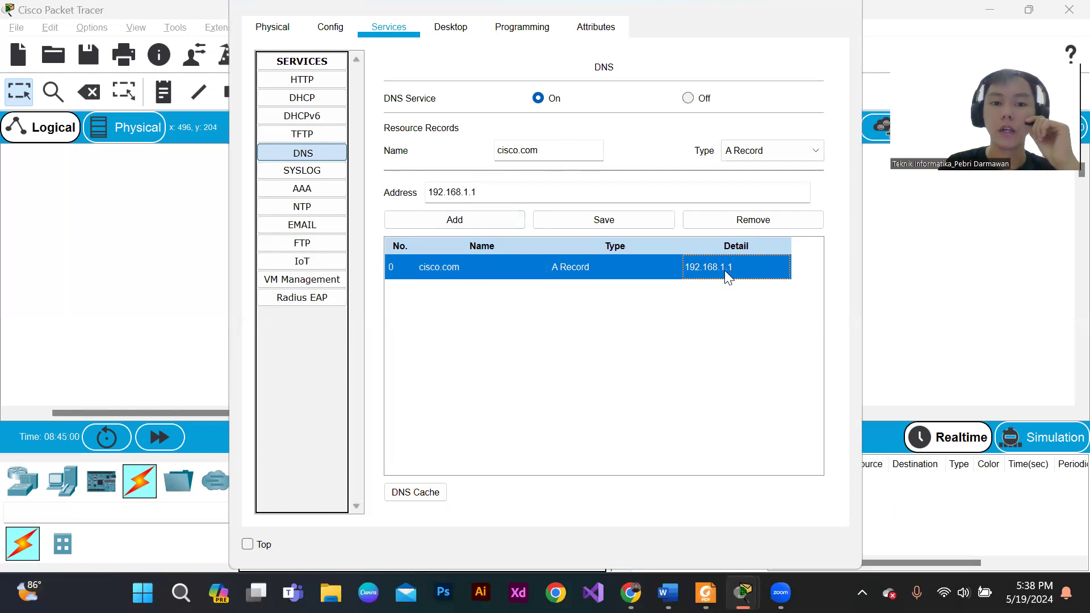
click(303, 80)
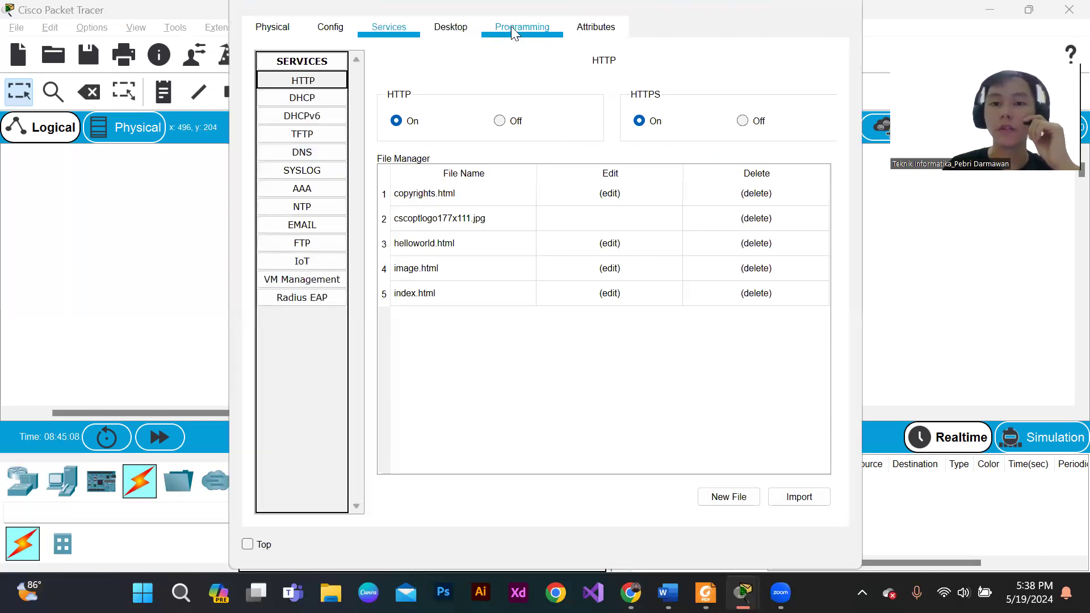
click(850, 7)
drag(365, 276, 484, 385)
click(471, 367)
drag(385, 281, 489, 394)
click(489, 373)
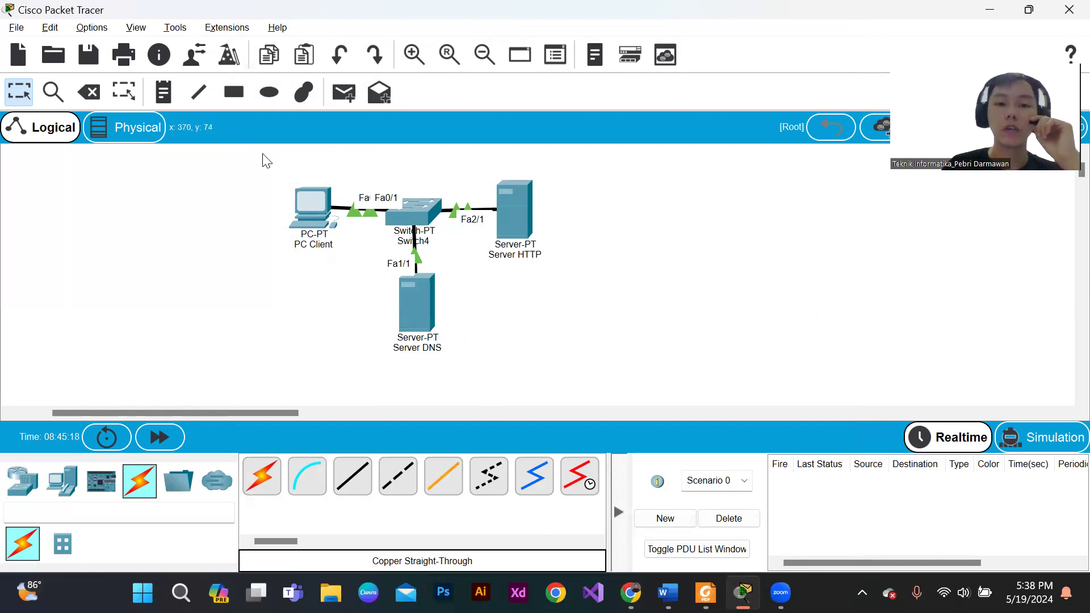
drag(287, 159, 340, 273)
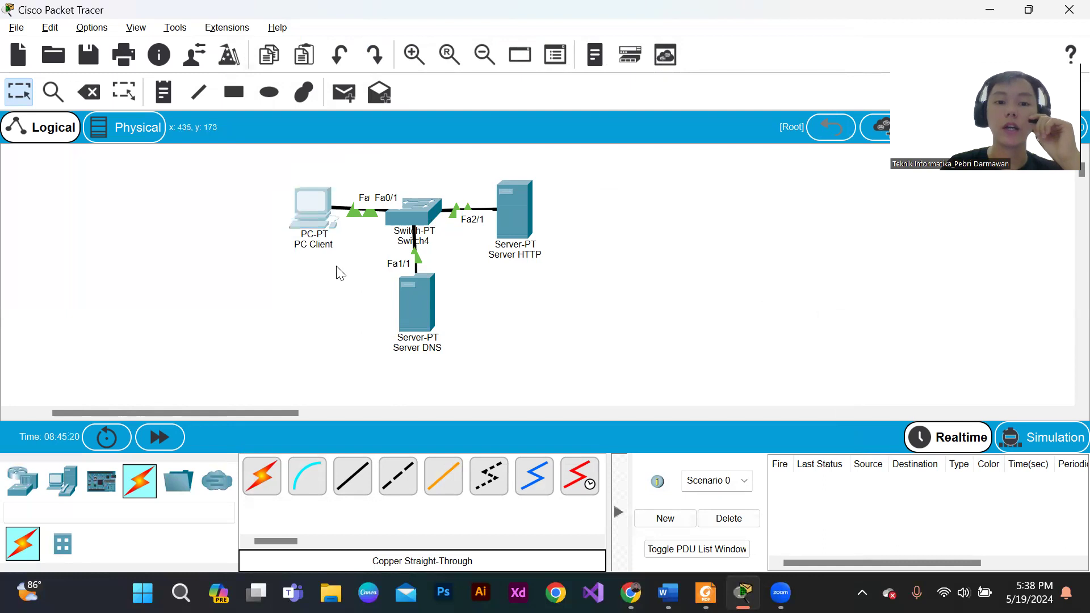
click(340, 274)
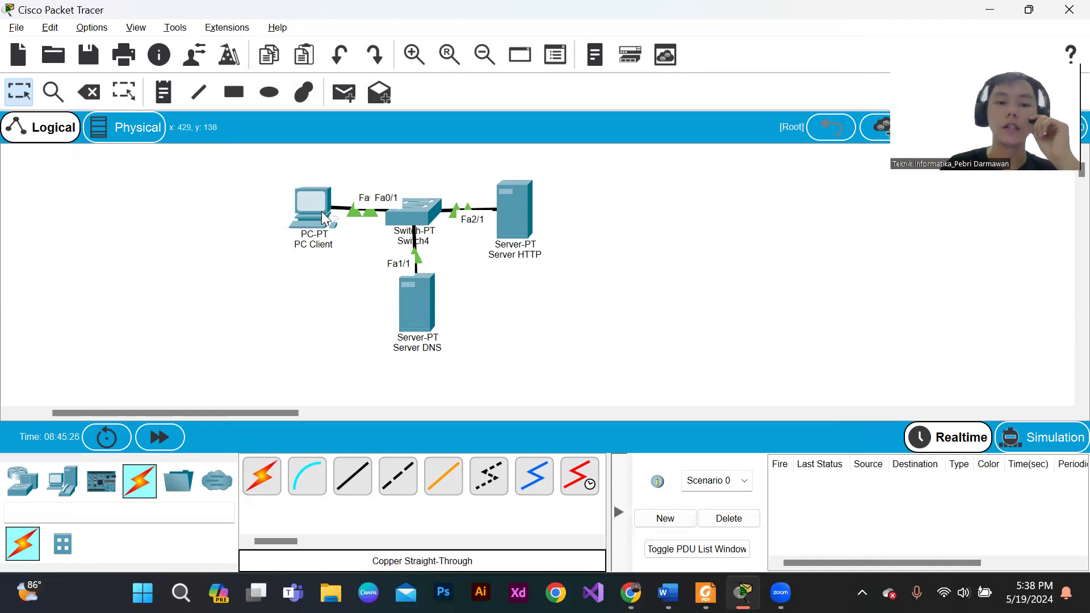
drag(287, 178, 334, 250)
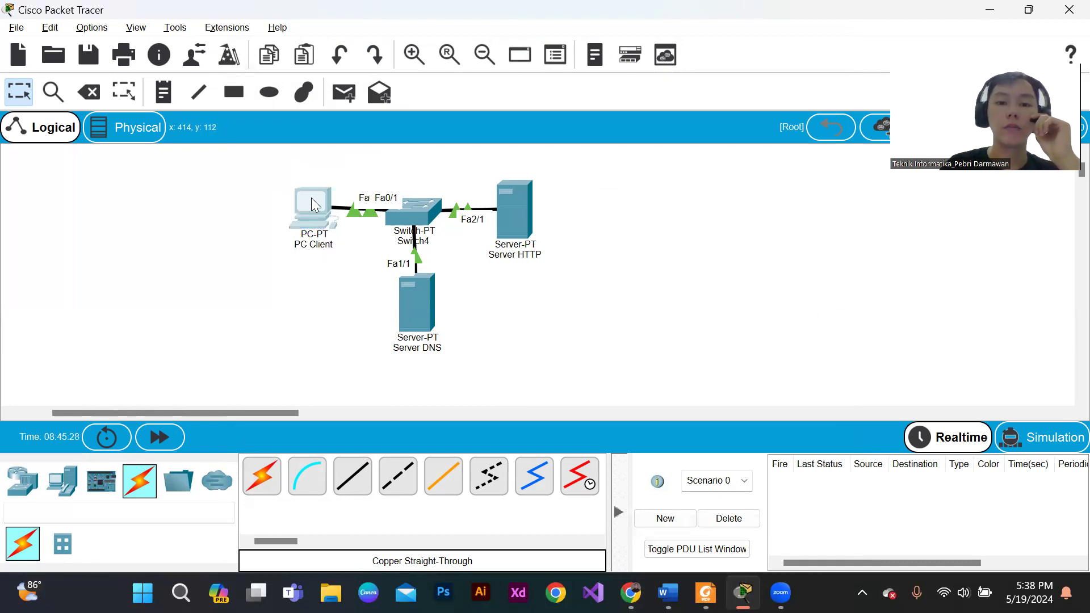
mouse_move(322, 201)
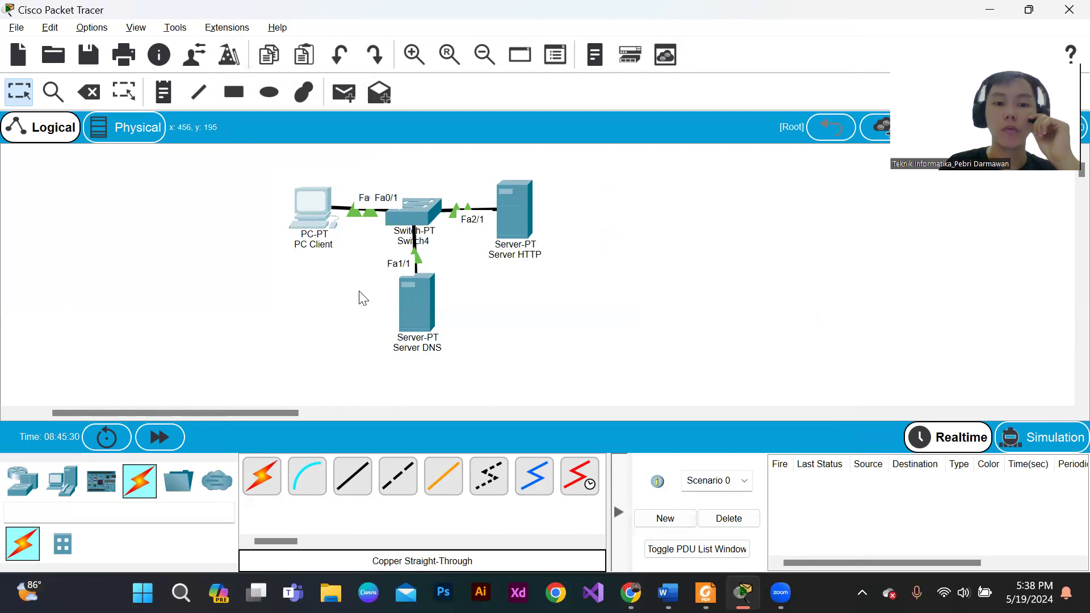
drag(484, 159, 575, 294)
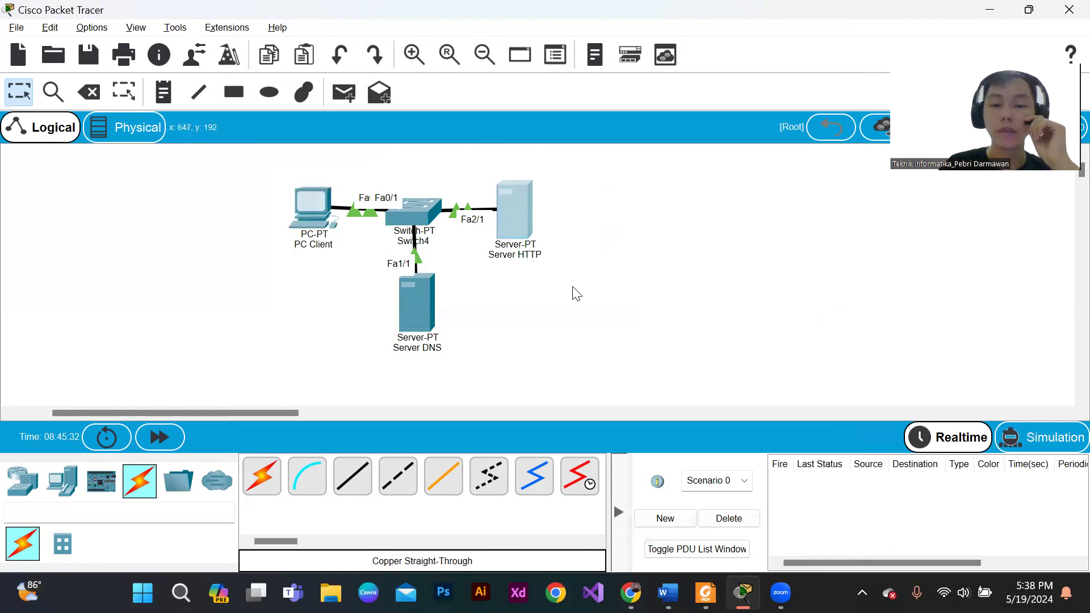
click(548, 207)
drag(380, 266, 481, 372)
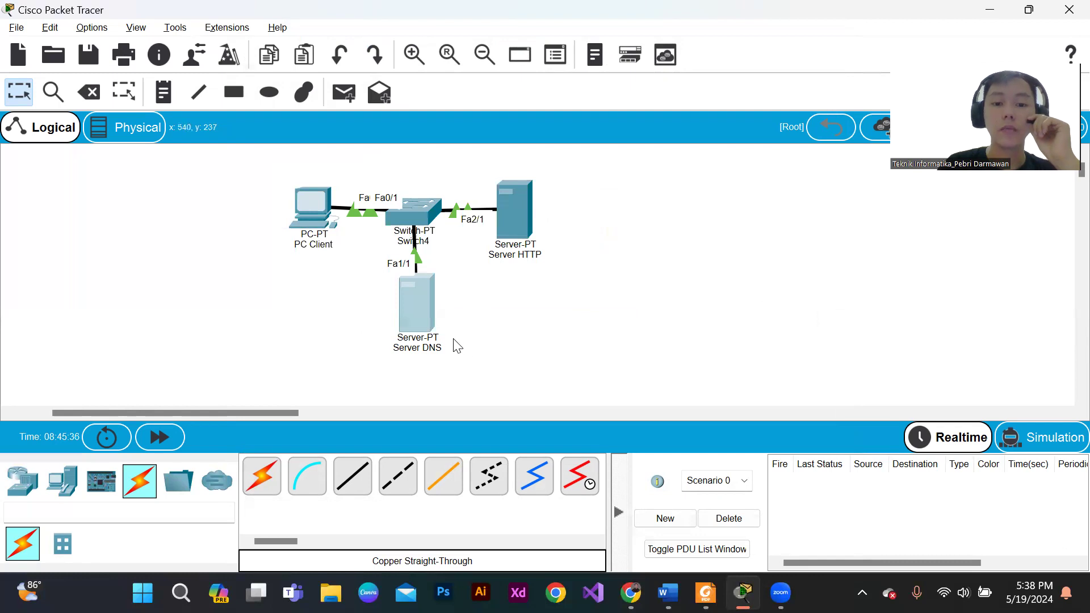
Give Server DNS the static IPv4 address 192.168.1.3 with subnet mask 255.255.255.0
click(423, 278)
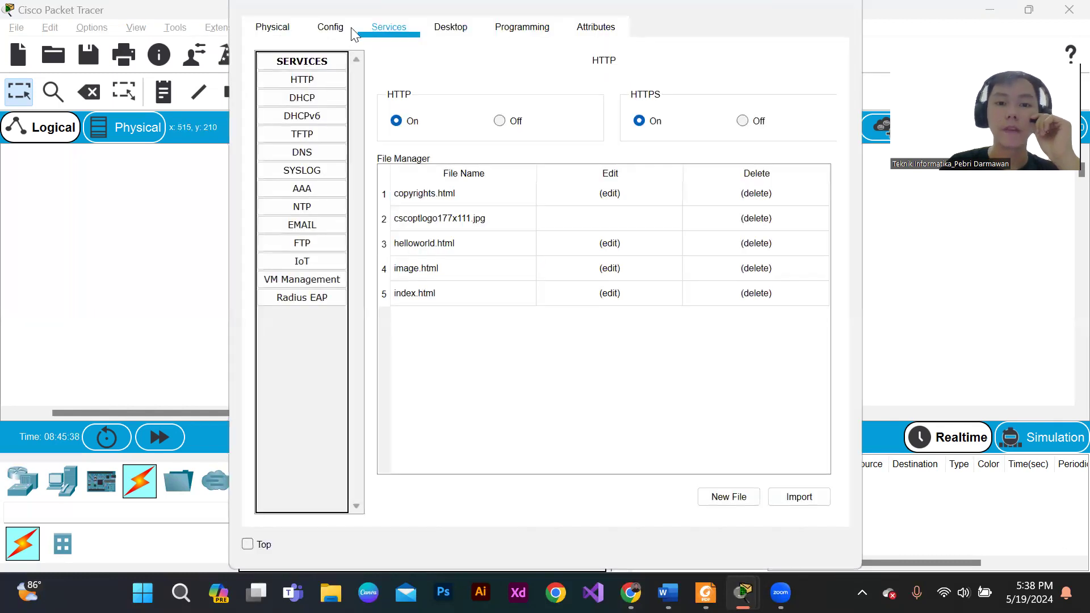
click(451, 27)
click(364, 134)
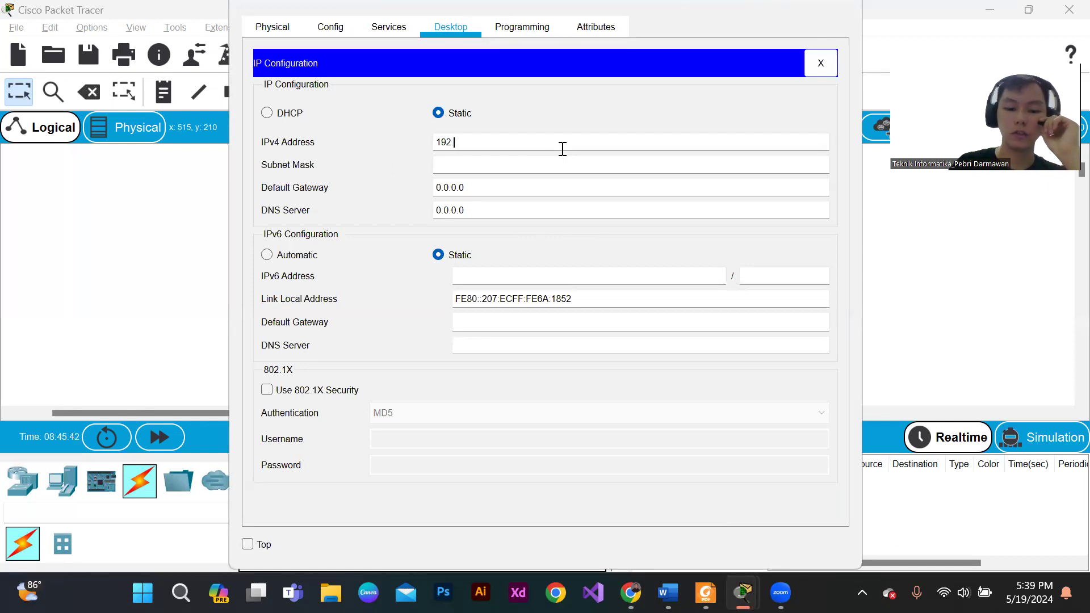
text(192.168.1.3)
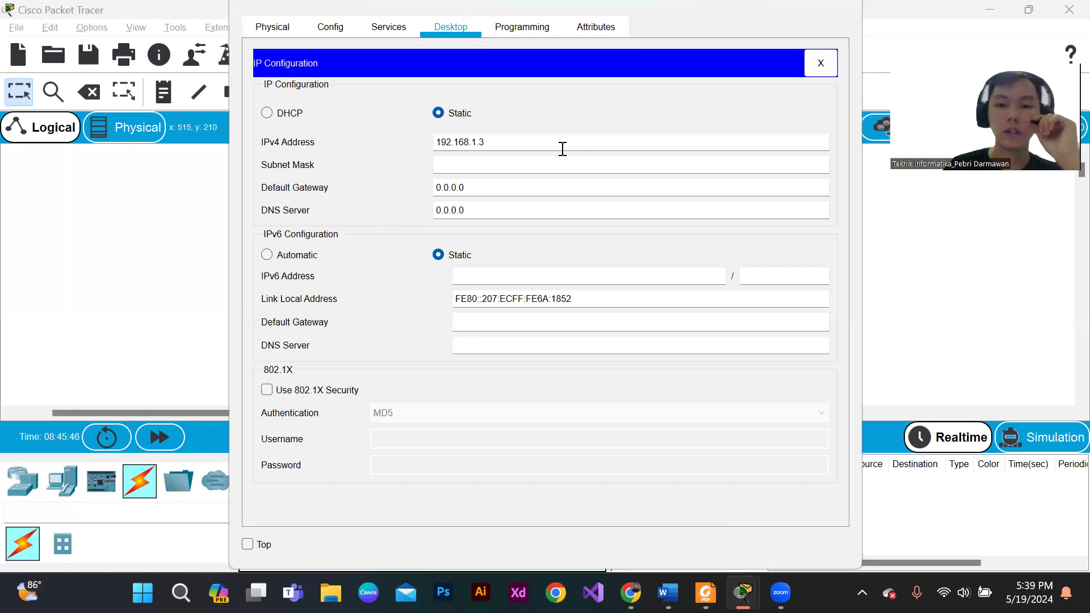
click(459, 165)
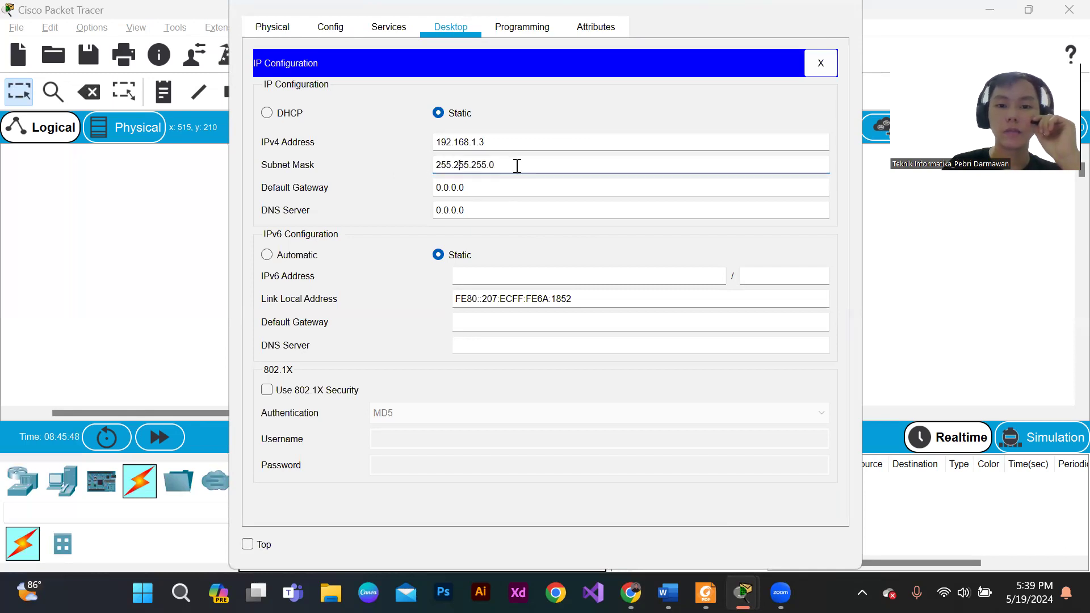
drag(514, 165, 426, 164)
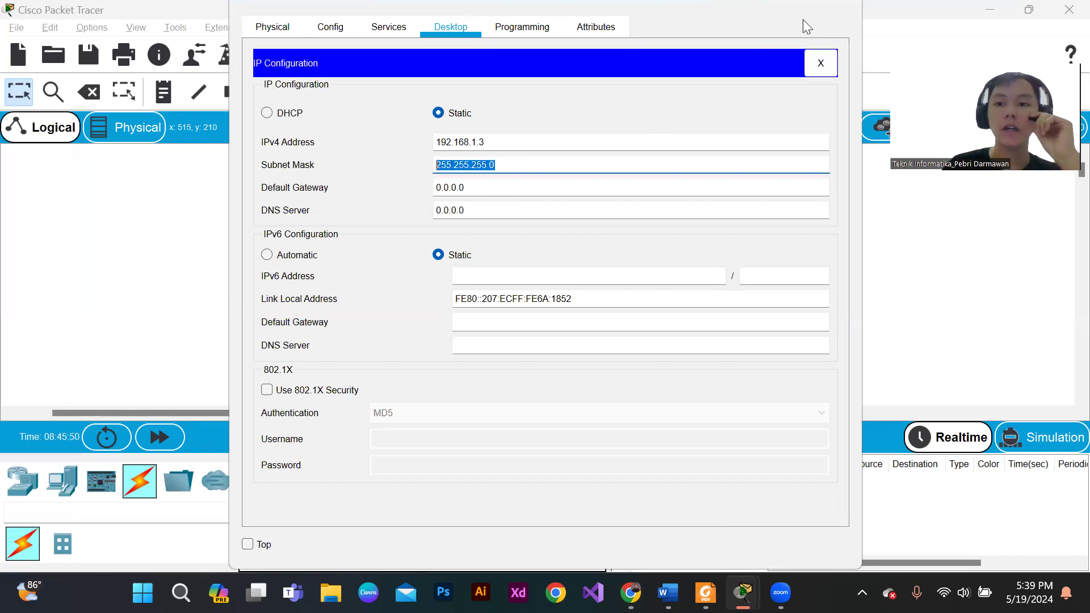
click(847, 7)
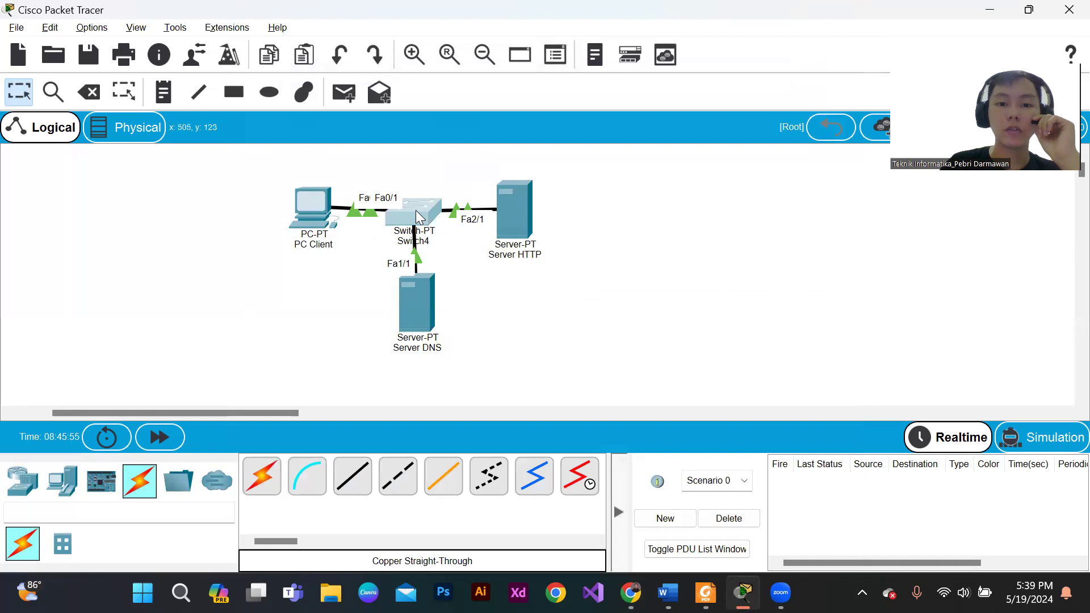
Shift the switch and PC Client slightly on the canvas so their port labels spread apart
drag(416, 213, 423, 212)
drag(332, 218, 339, 220)
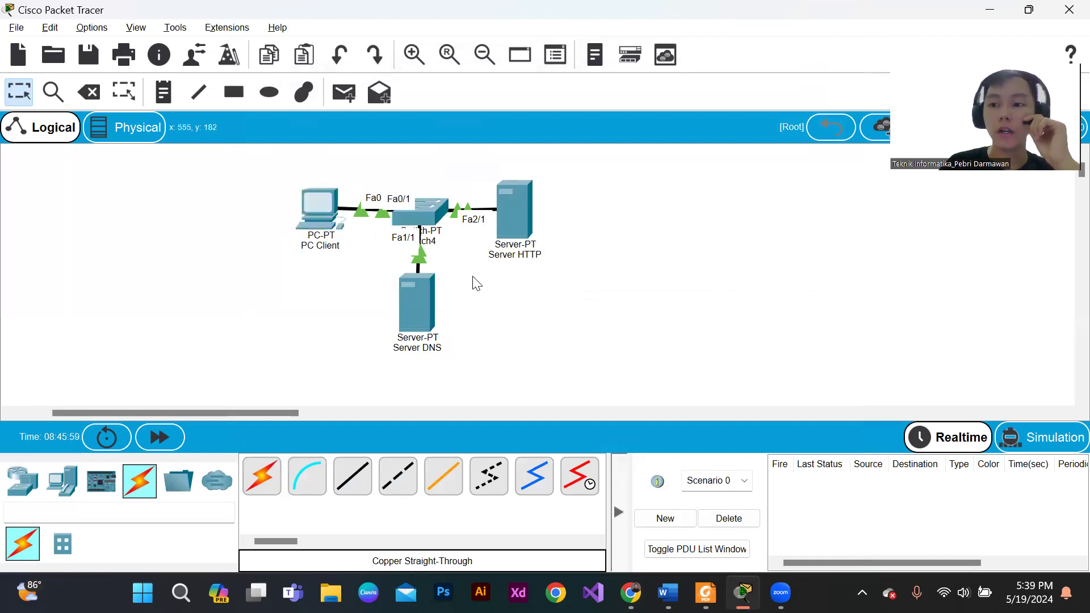
Try to load cisco.com in PC Client's web browser
drag(278, 182, 317, 211)
click(317, 211)
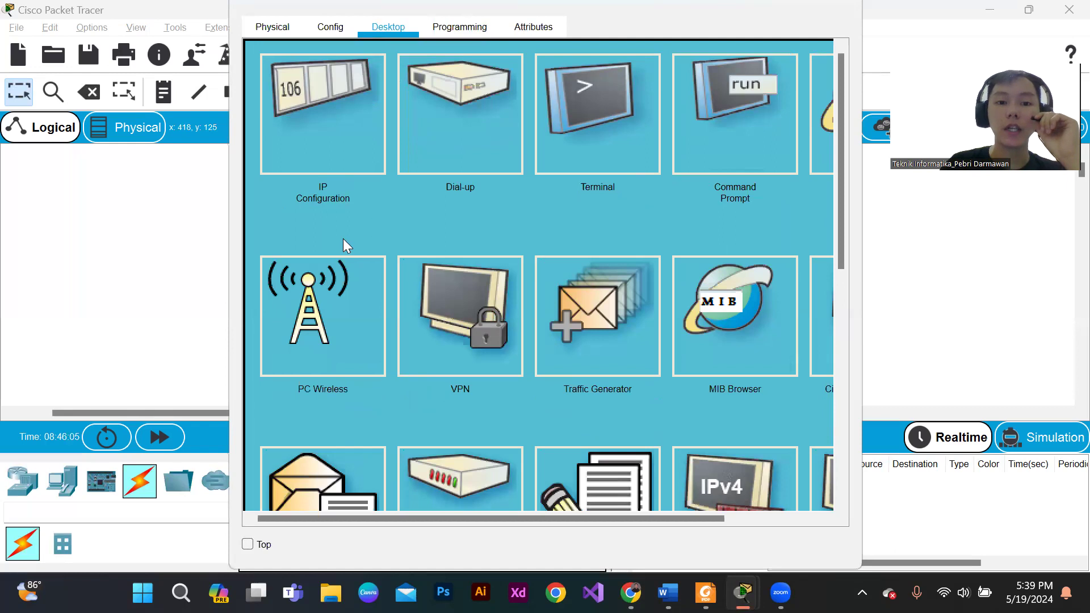
scroll(581, 521, right, 3)
click(745, 144)
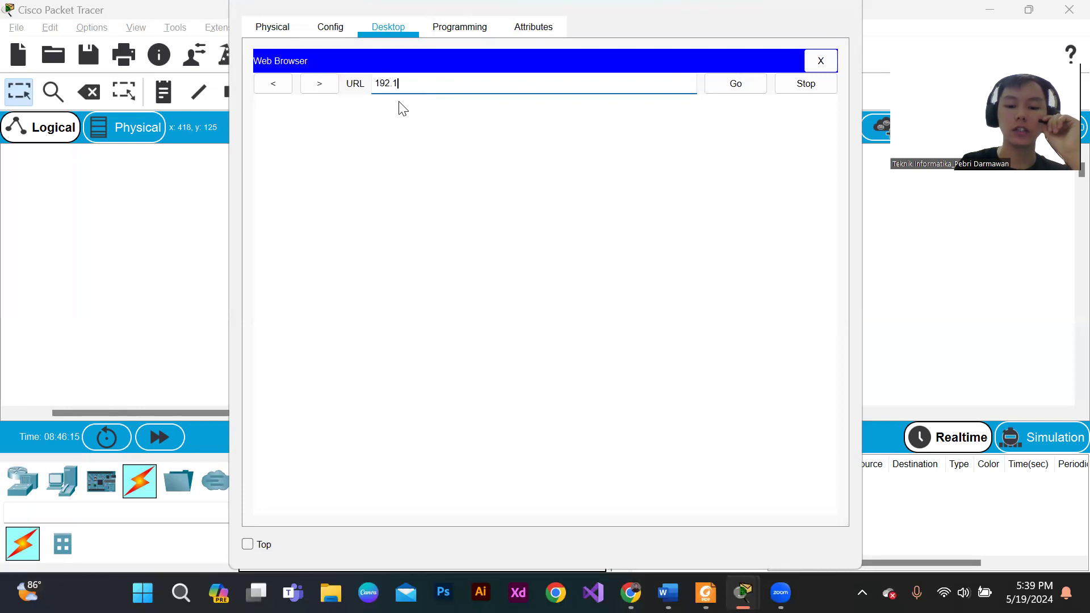
text(8)
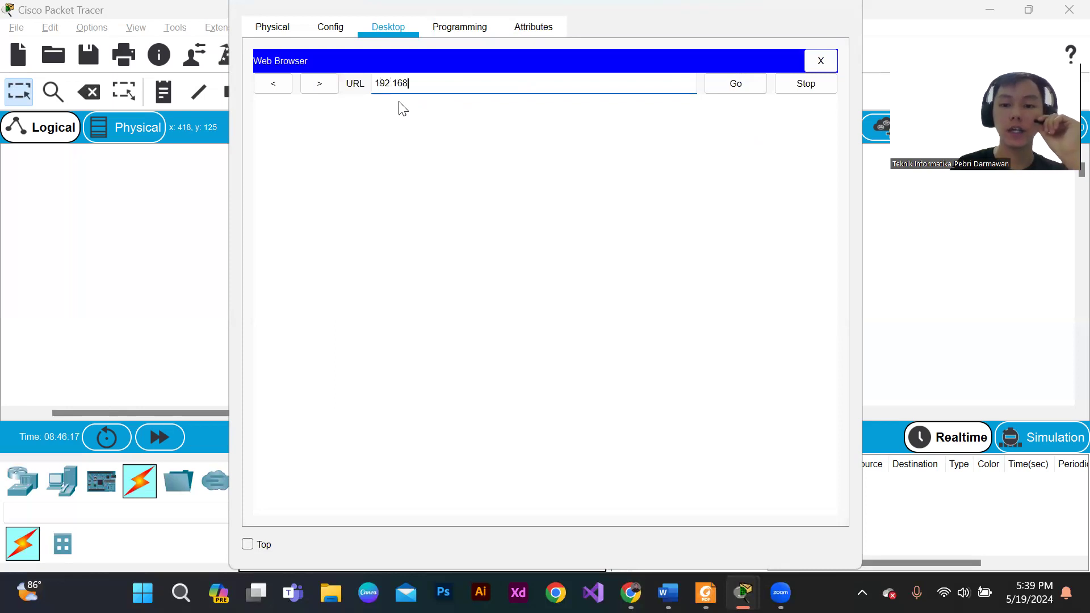
key(BackSpace)
key(BackSpace)
key(BackSpace)
key(BackSpace)
key(BackSpace)
key(BackSpace)
text(cisco.com)
drag(462, 86, 355, 85)
click(447, 84)
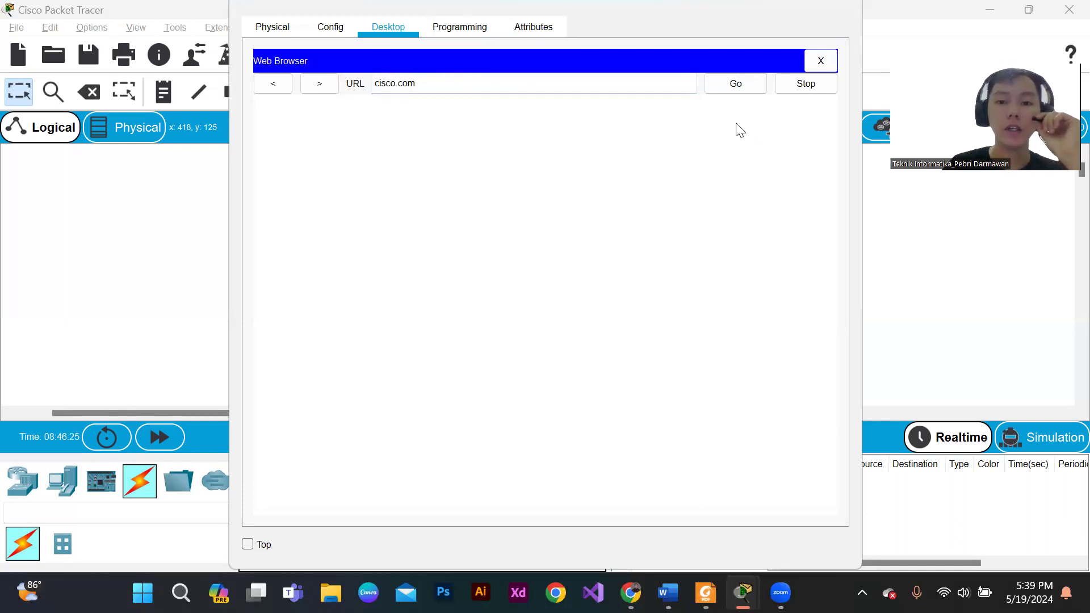
click(733, 87)
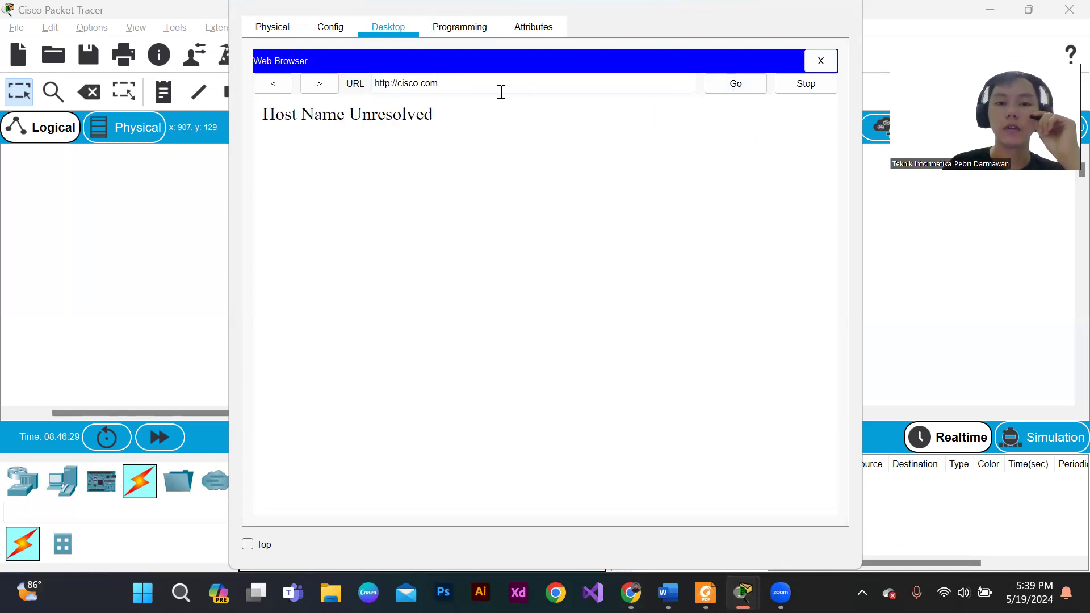
Dismiss the Adobe license alert and close the web page it opens
click(482, 86)
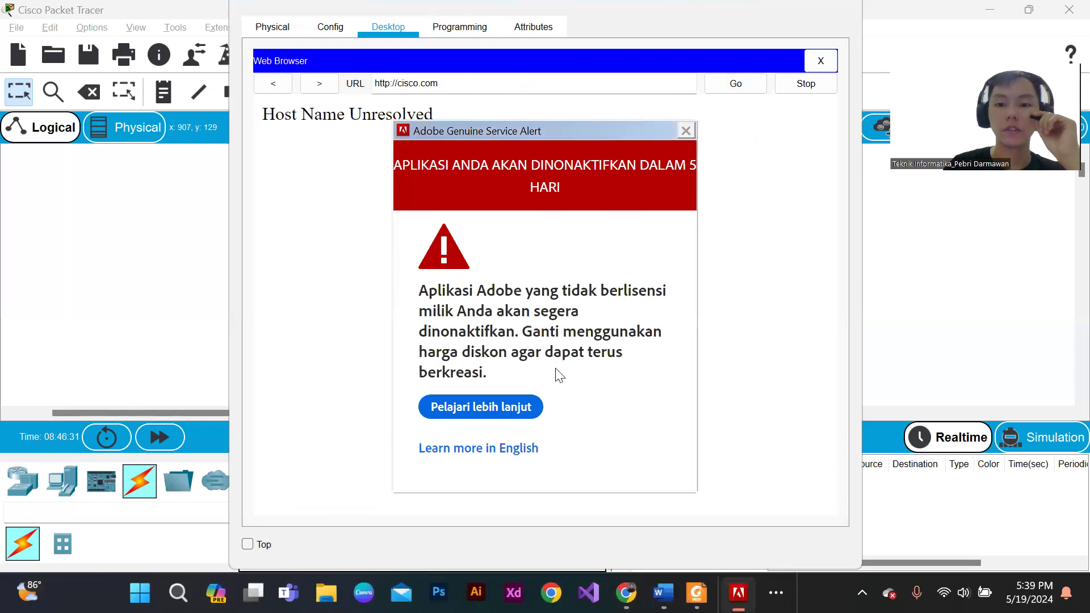
click(683, 134)
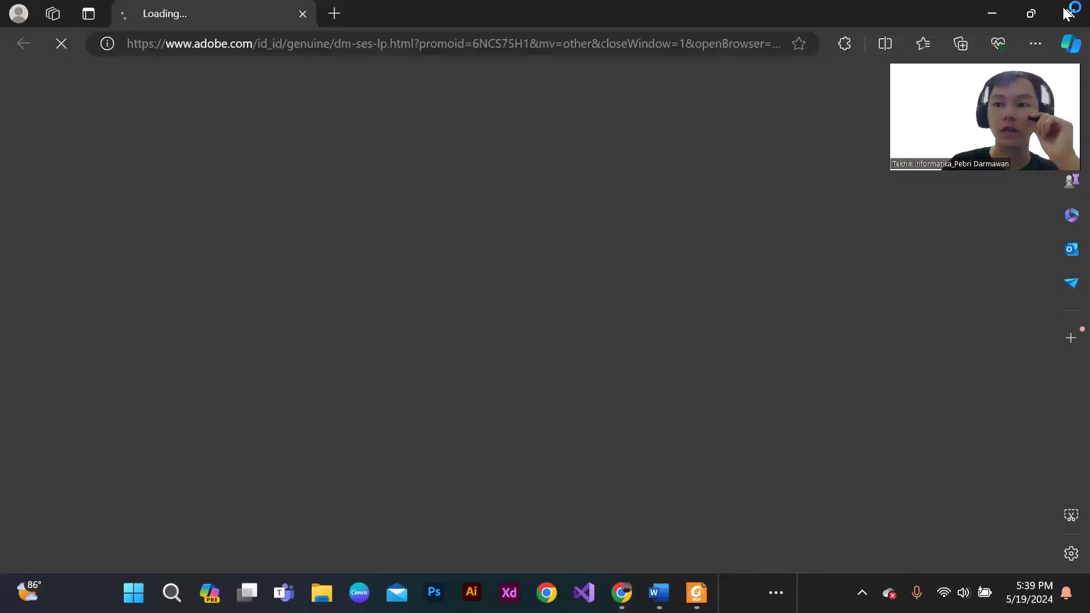
click(1067, 7)
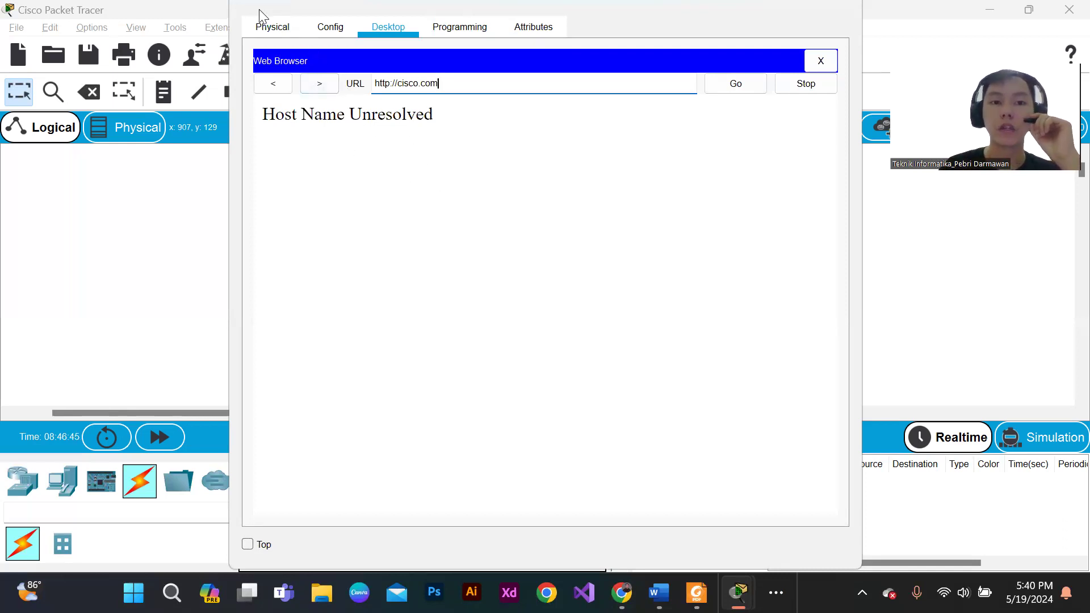
Set PC Client's IPv4 DNS server to 192.168.1.3 in its IP configuration
click(824, 60)
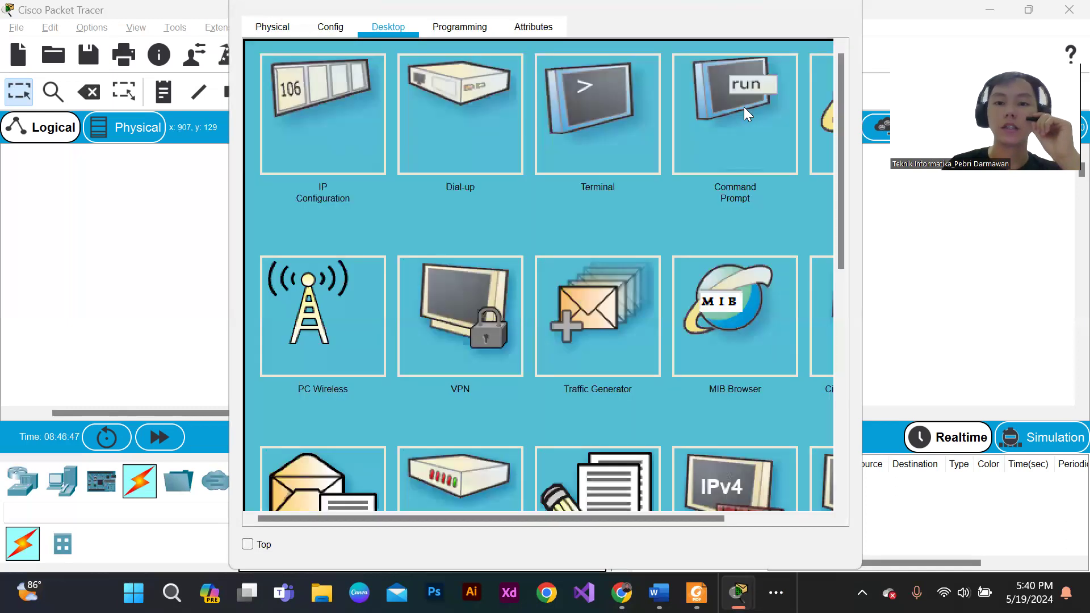
click(342, 131)
drag(488, 231, 269, 242)
click(477, 232)
drag(460, 232, 345, 224)
key(BackSpace)
text(1)
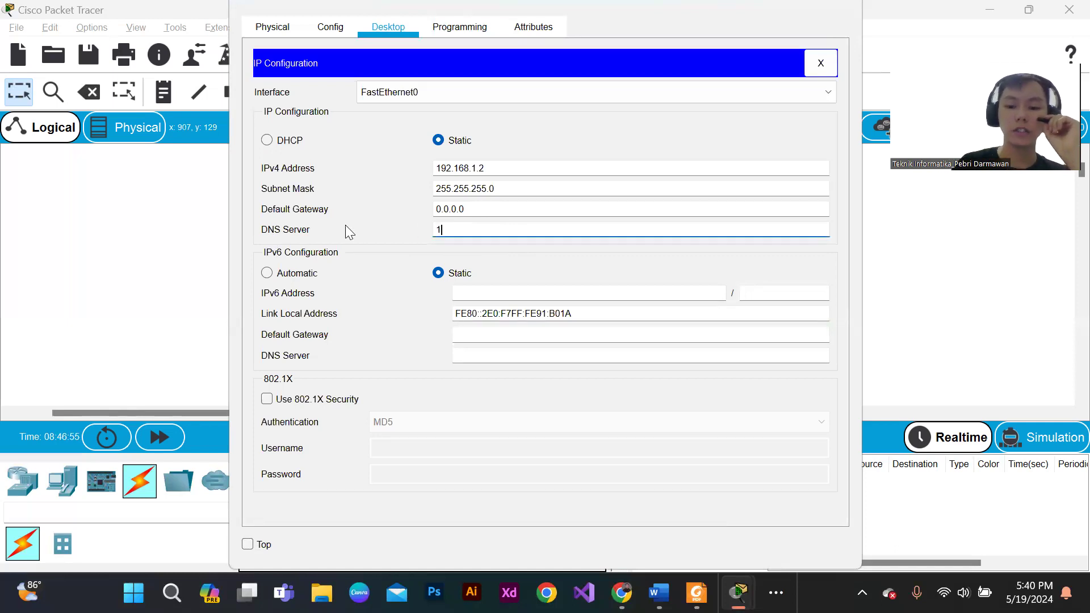
text(92)
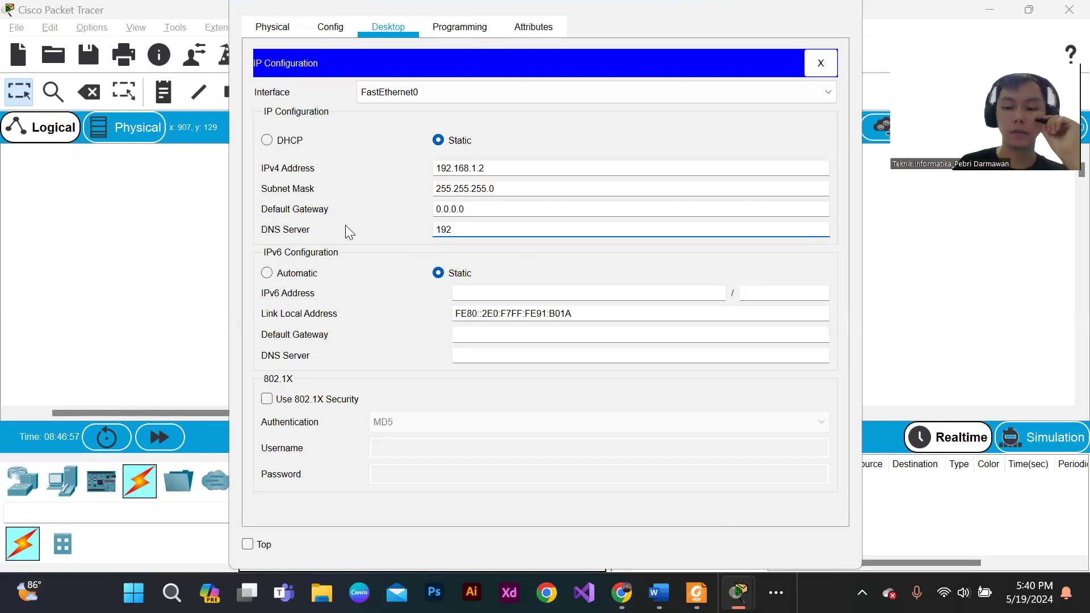
text(16)
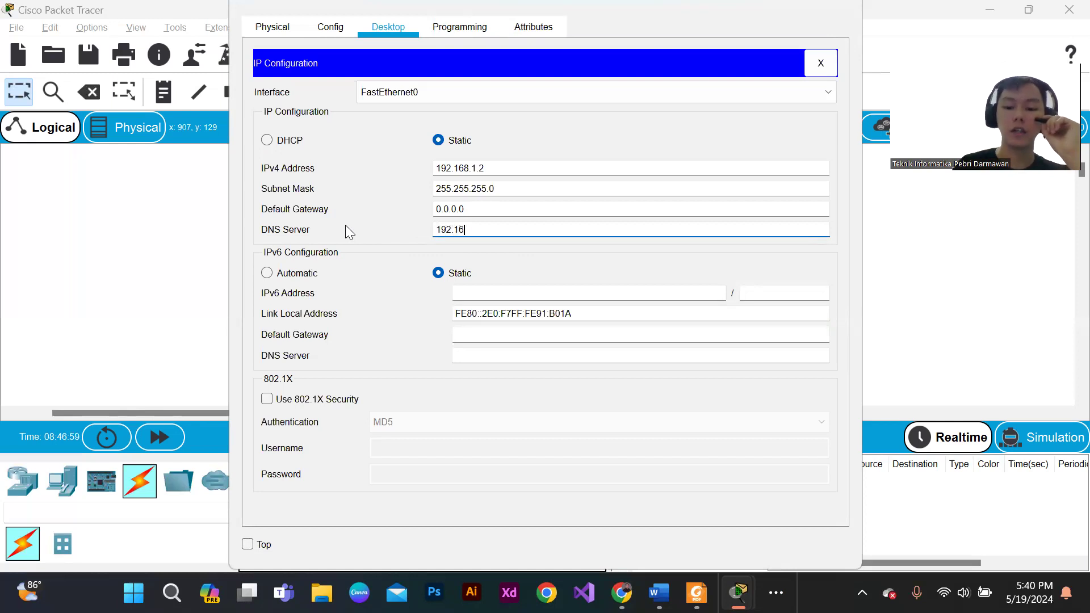
text(8.1.3)
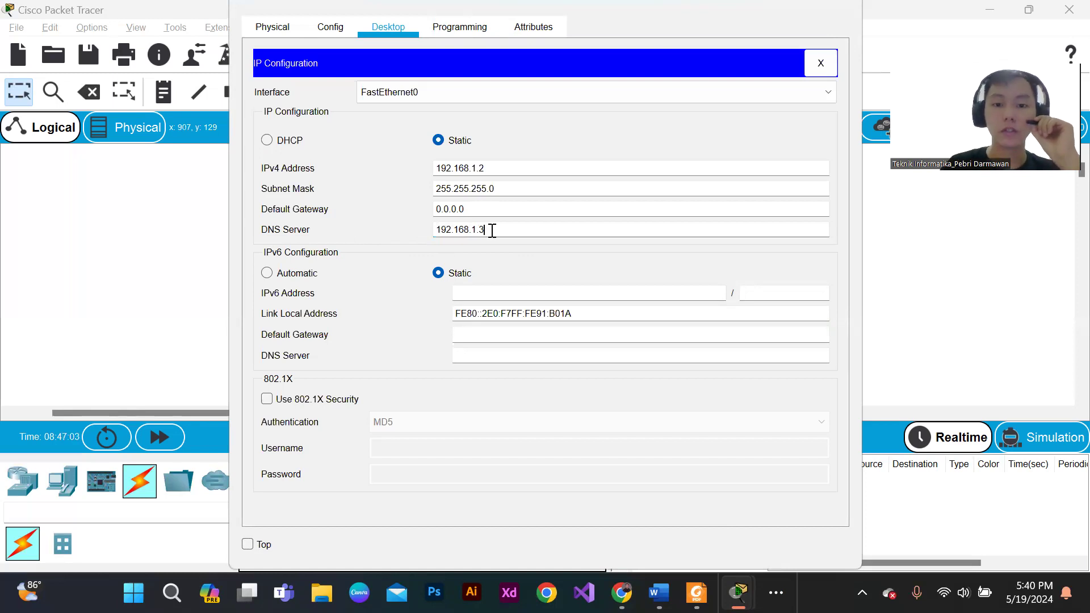
drag(481, 230, 412, 234)
click(522, 233)
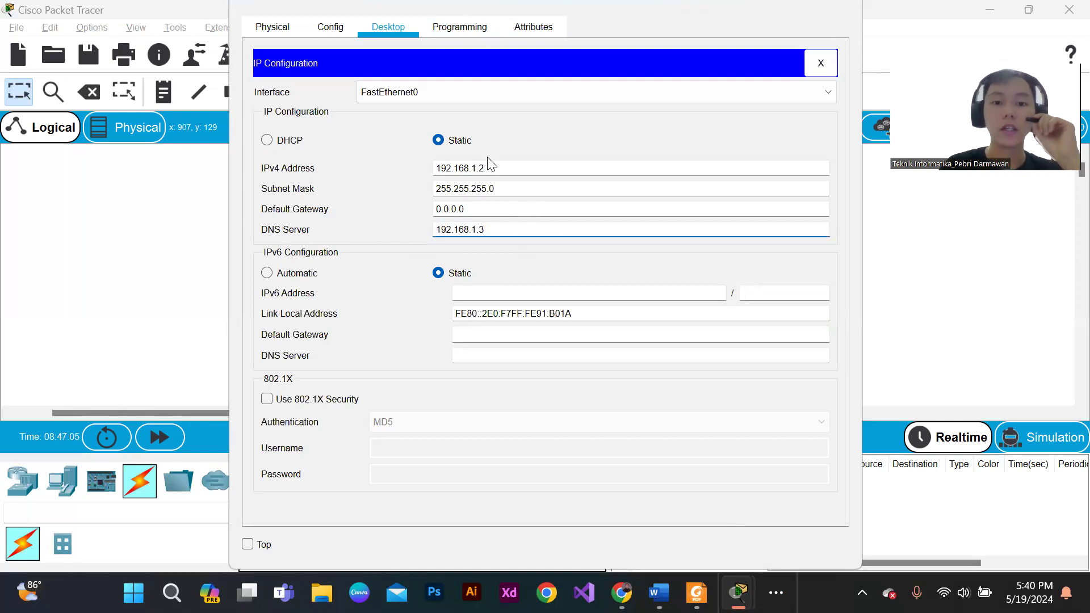
drag(489, 230, 427, 229)
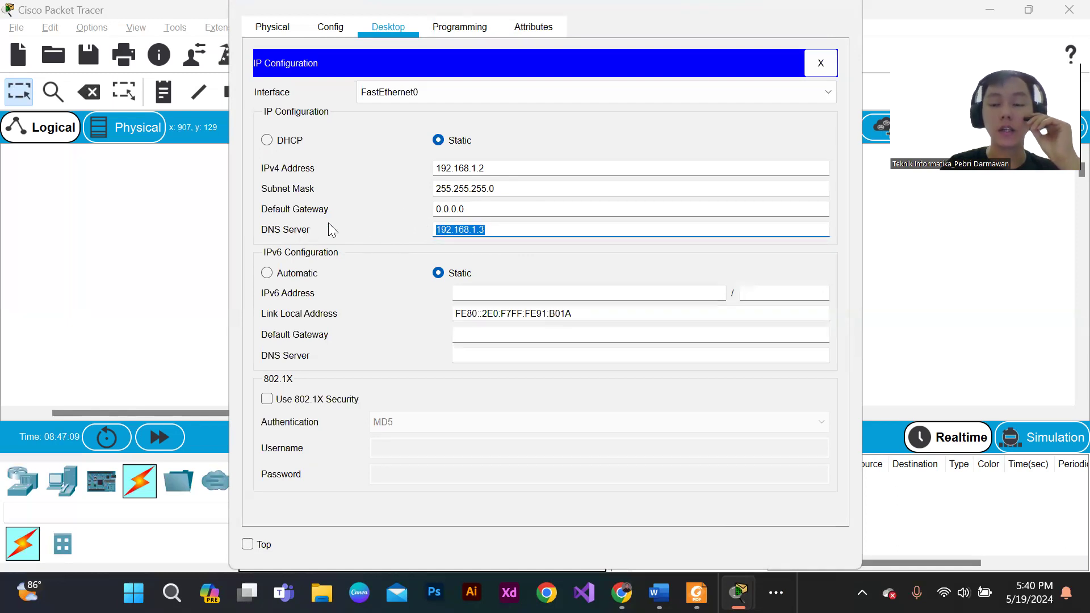
click(813, 66)
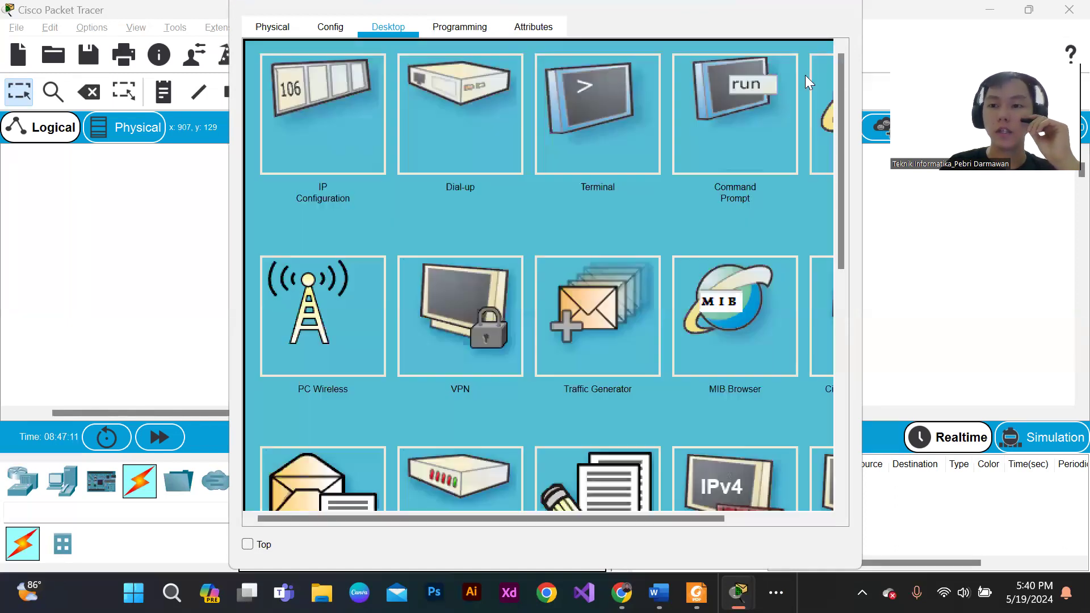
Load cisco.com in PC Client's web browser to test the domain name, and close the PC's window
click(826, 134)
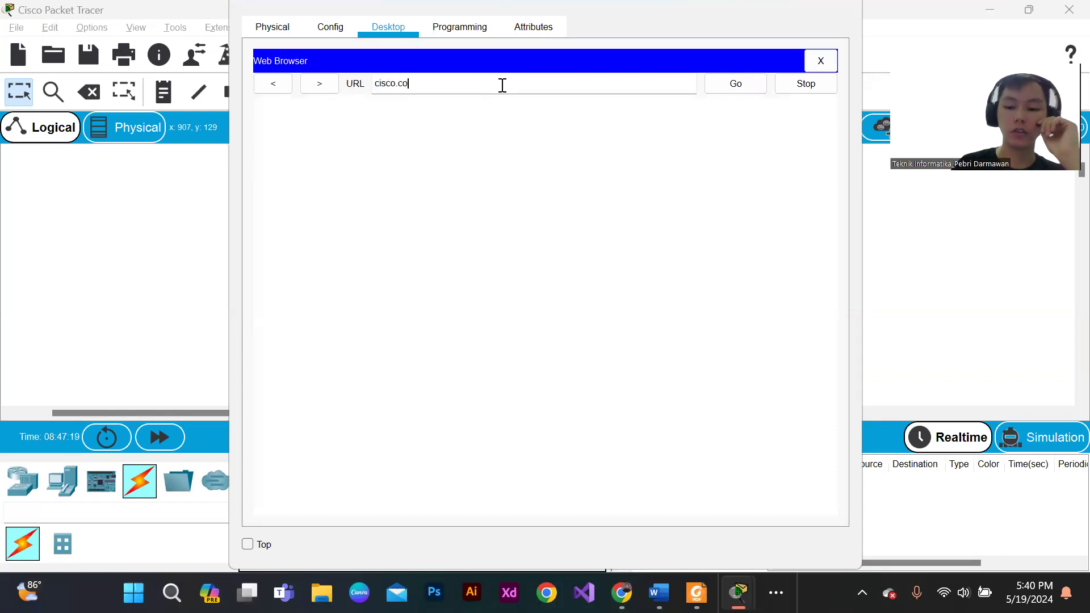
key(Return)
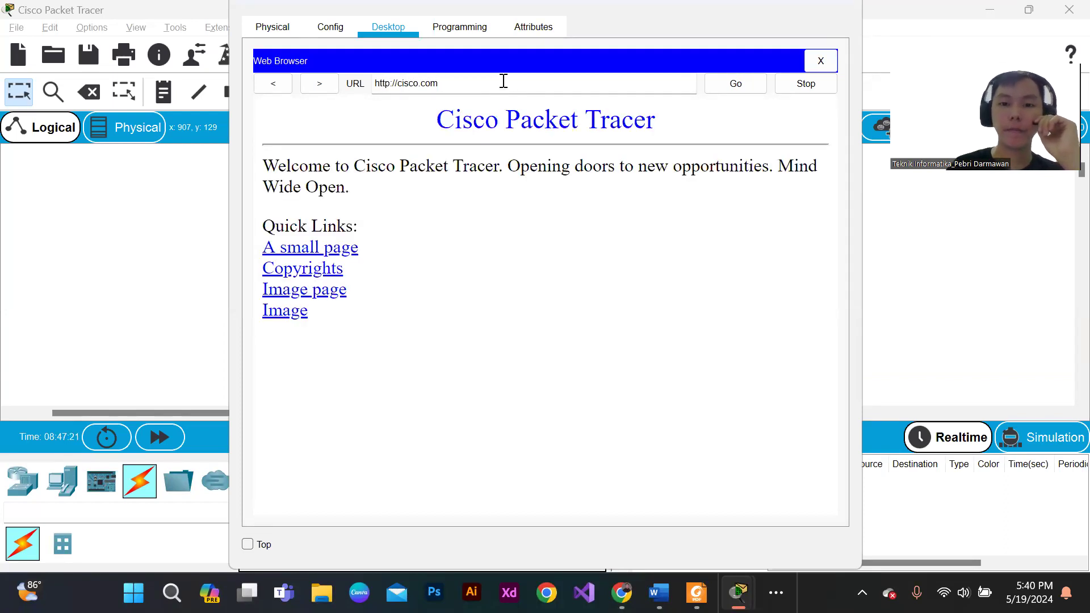
drag(378, 339, 254, 130)
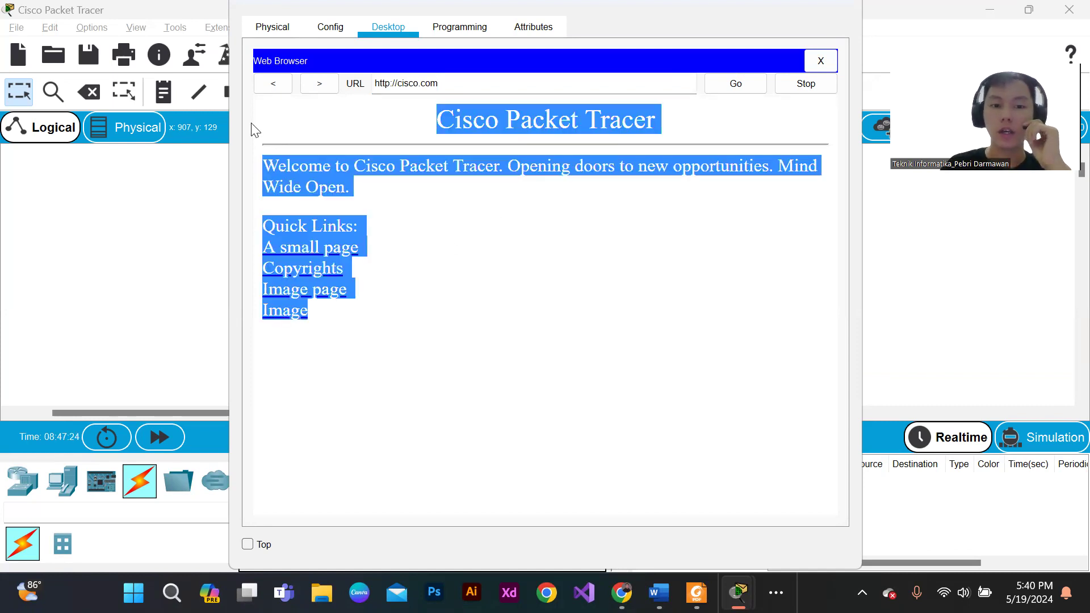
click(310, 144)
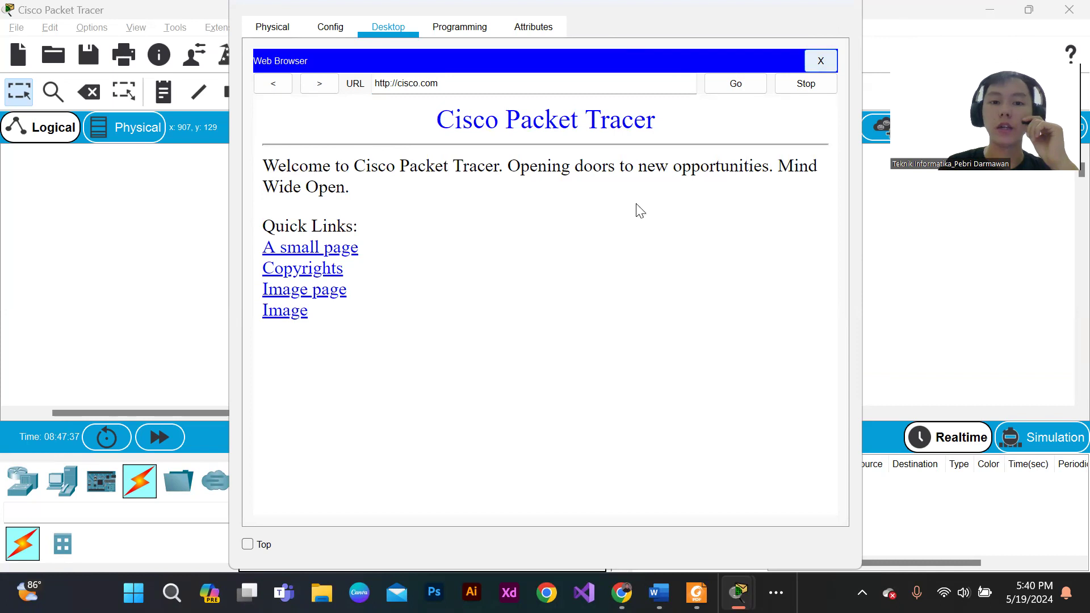
click(821, 60)
click(839, 3)
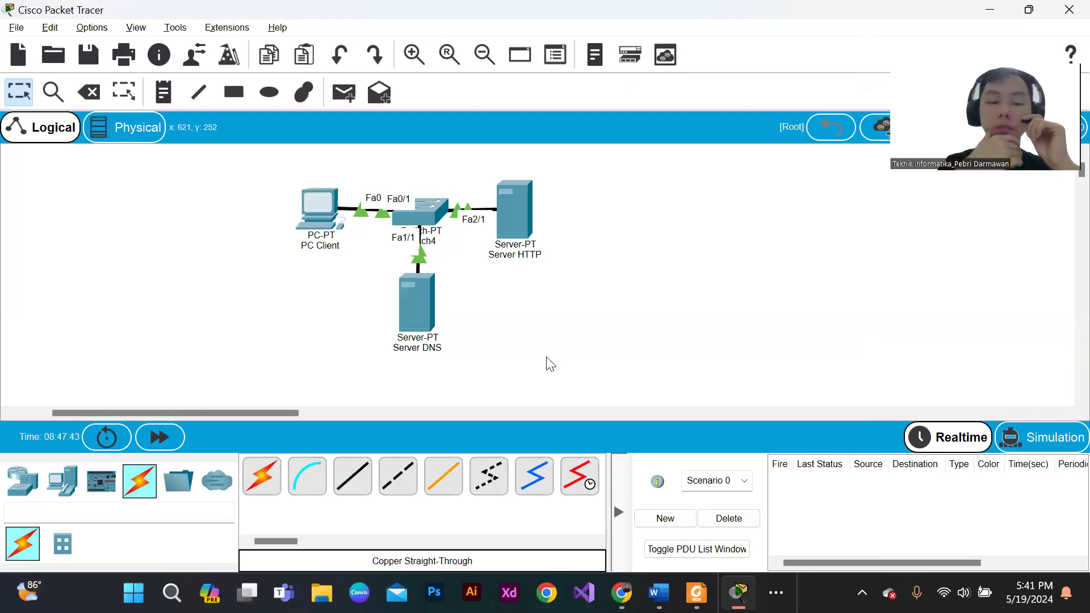
drag(263, 169, 350, 256)
click(346, 277)
drag(489, 171, 574, 291)
drag(394, 170, 445, 357)
click(455, 345)
drag(370, 173, 469, 381)
drag(290, 159, 336, 250)
drag(488, 173, 573, 283)
click(573, 283)
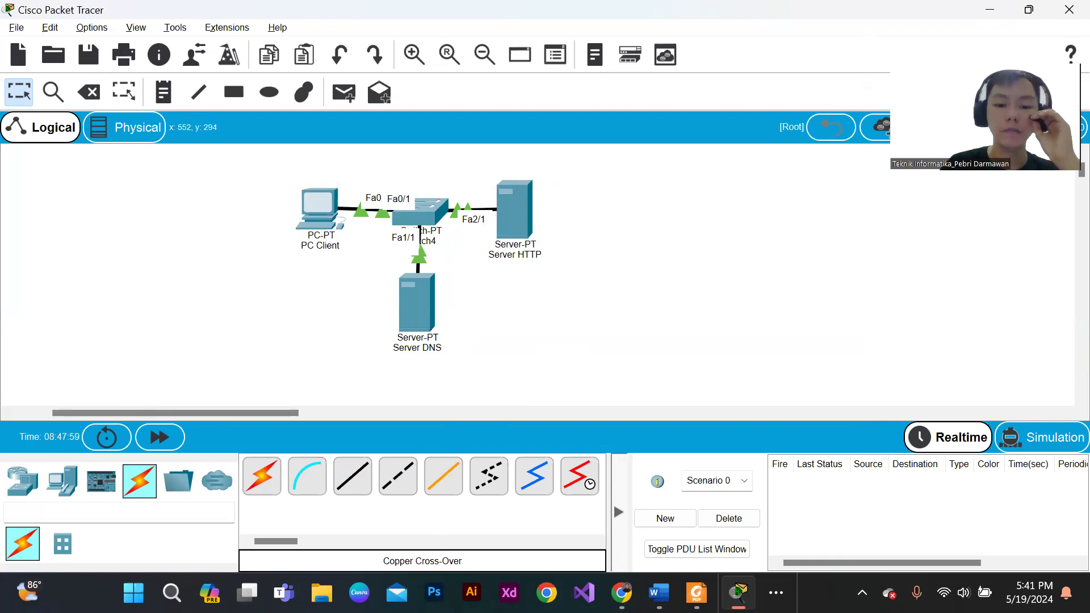
click(398, 475)
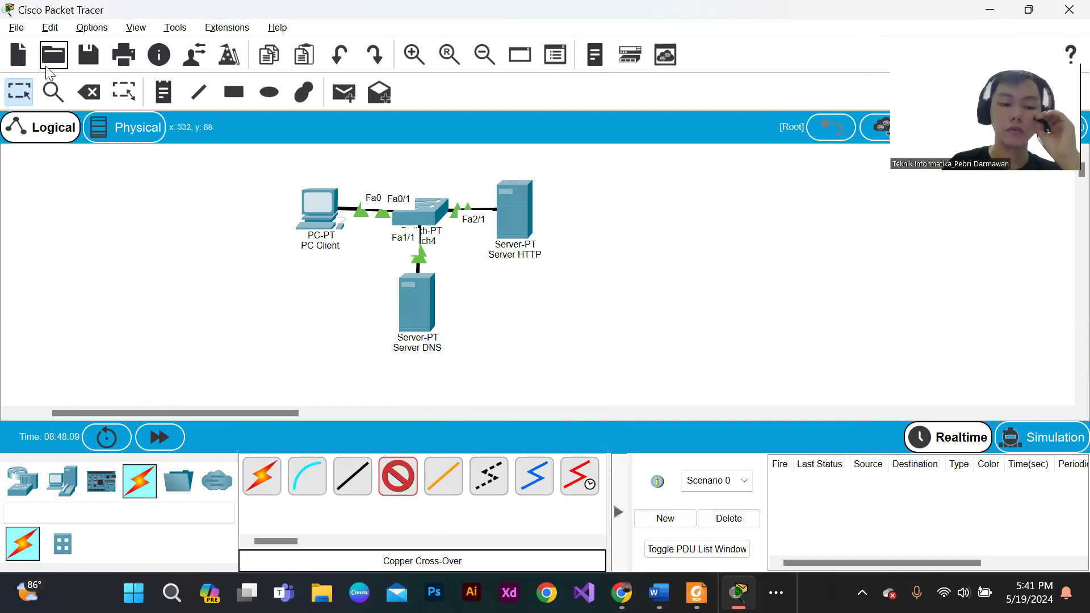
key(Escape)
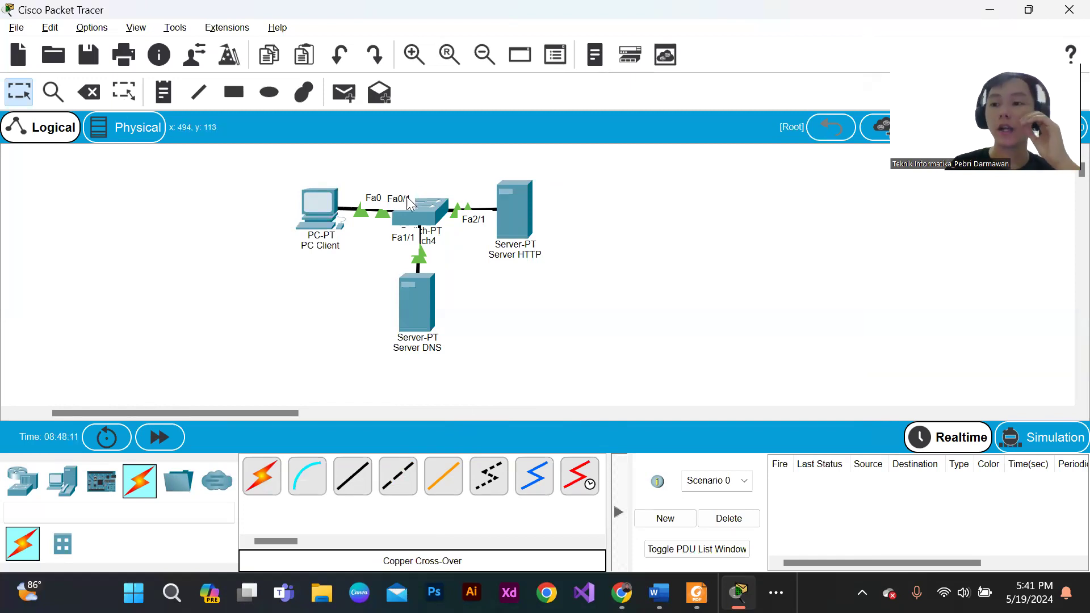
drag(464, 332, 341, 285)
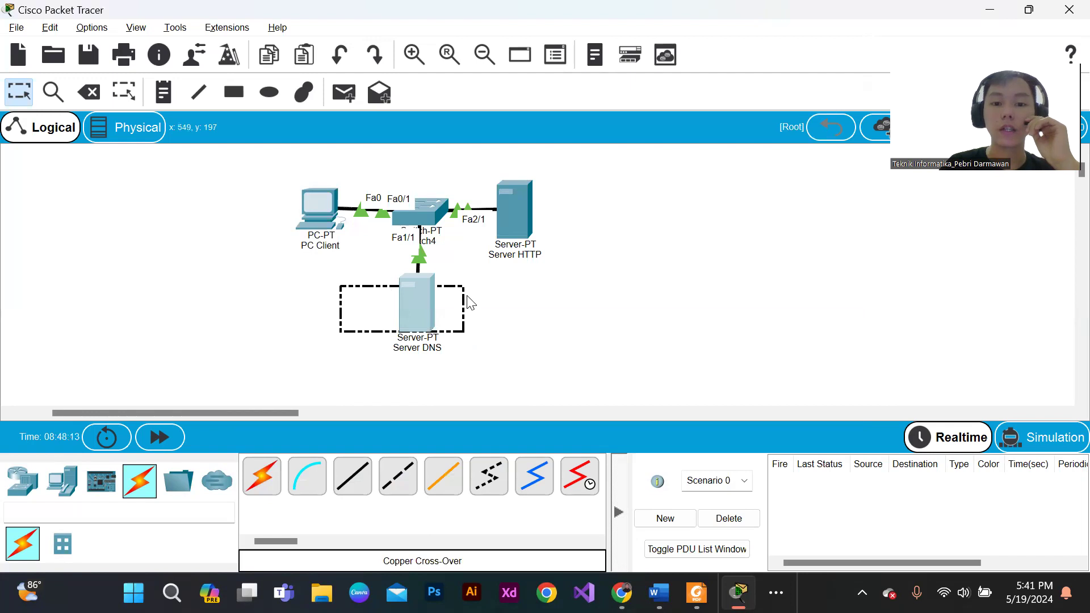
click(494, 319)
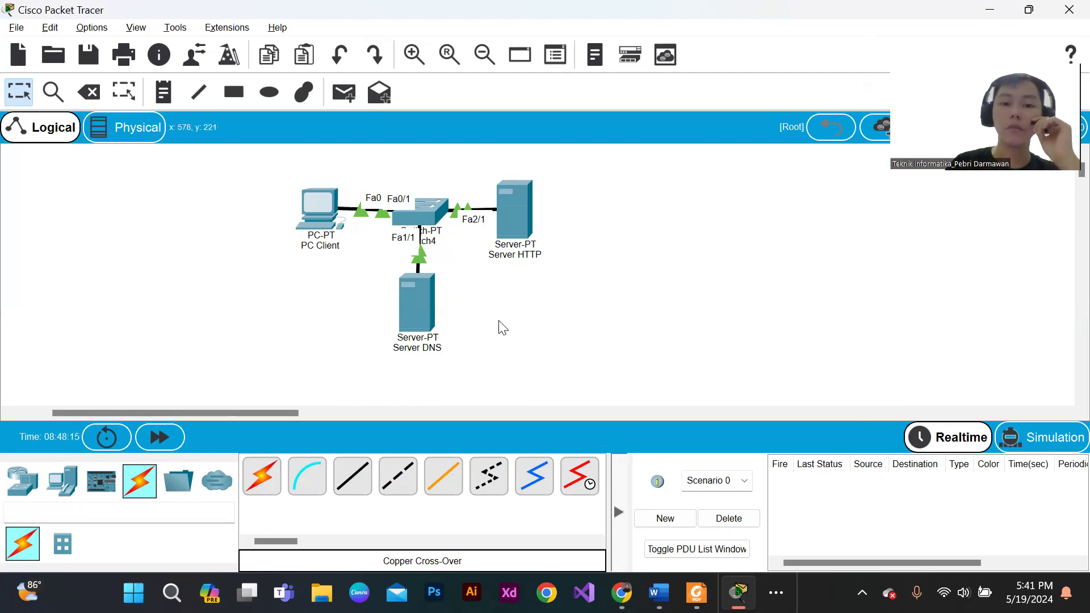
drag(463, 382, 662, 336)
click(276, 168)
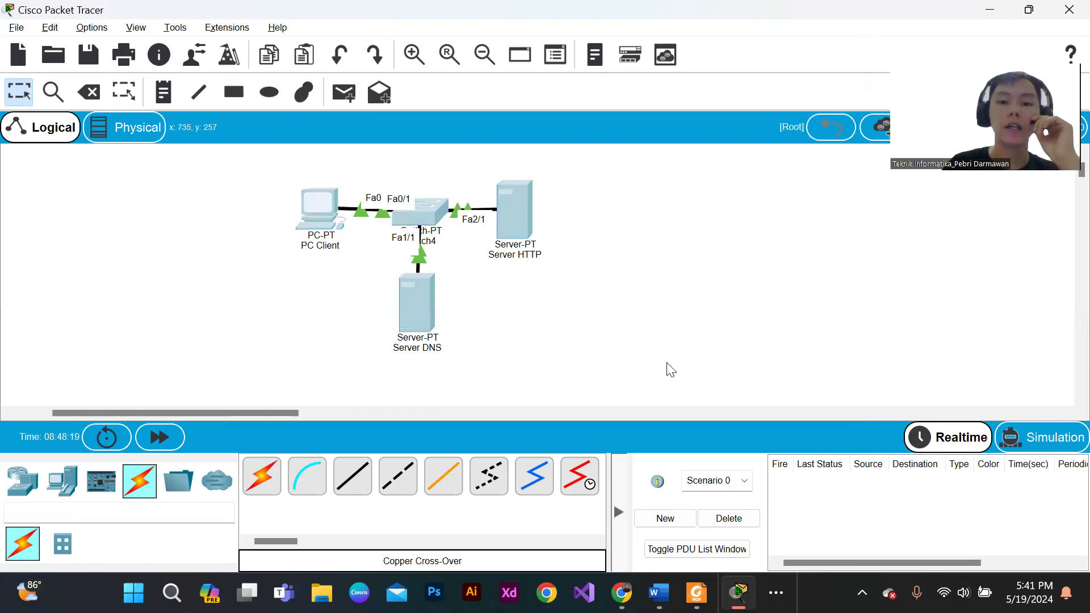
click(454, 311)
drag(457, 335, 384, 261)
drag(394, 184, 464, 253)
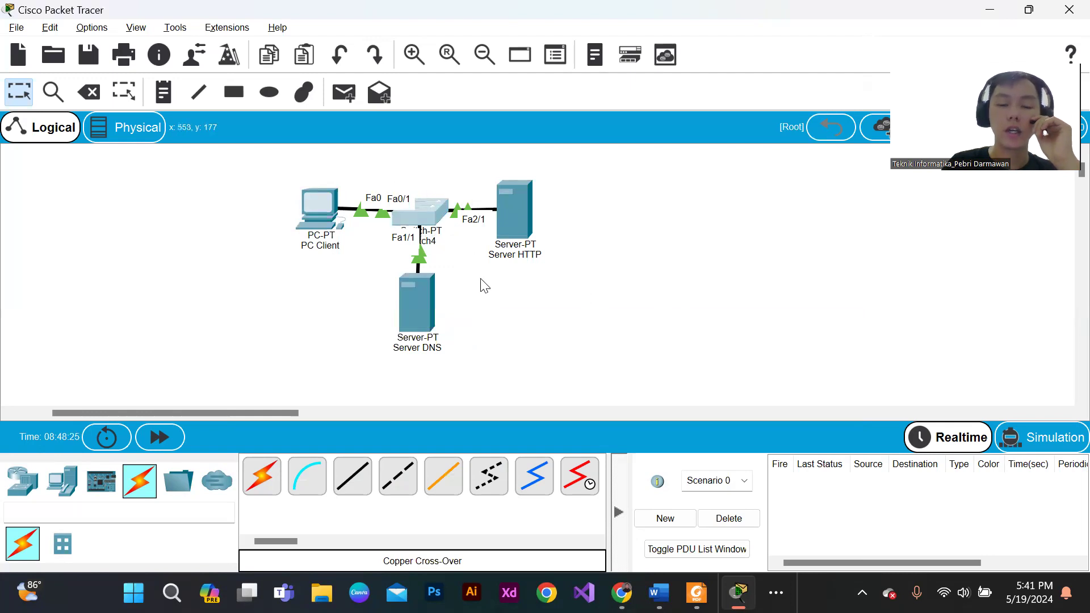
click(484, 285)
drag(371, 269, 493, 372)
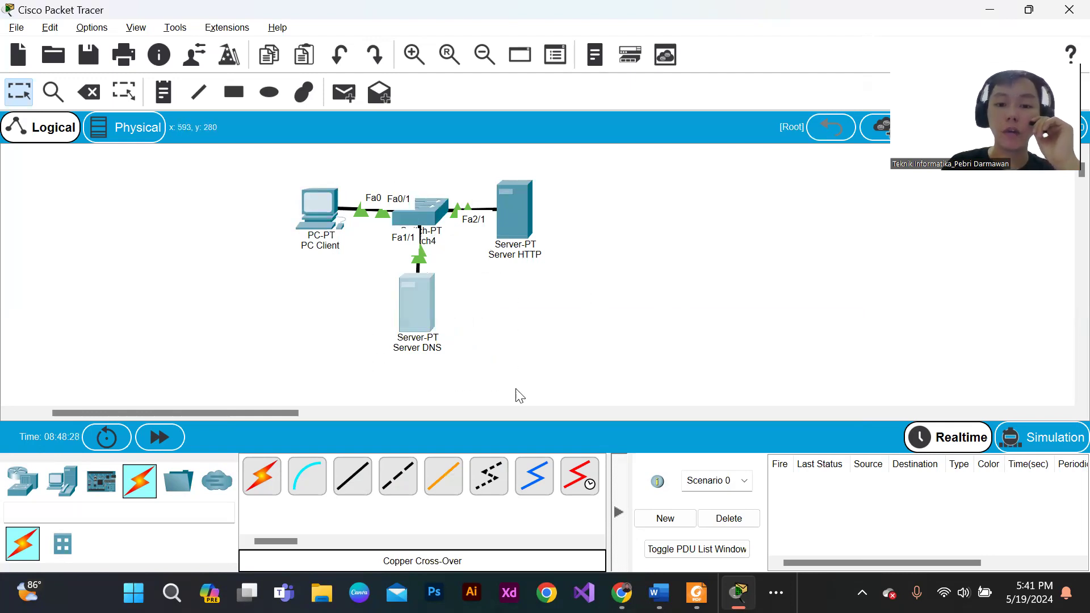
Review Server DNS's static IPv4 address and subnet mask in its IP configuration
click(421, 300)
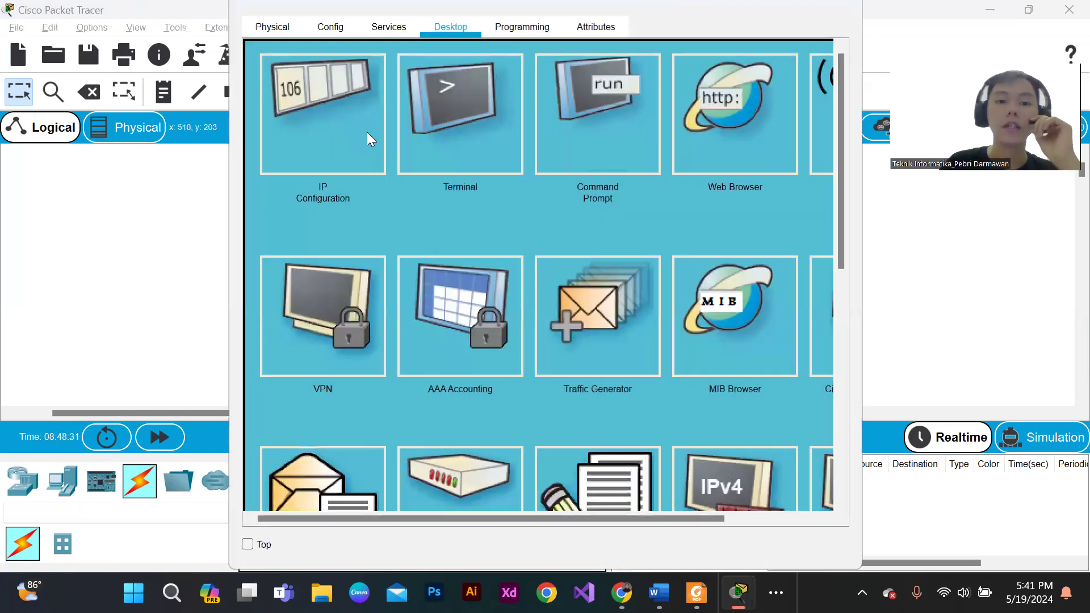
click(349, 136)
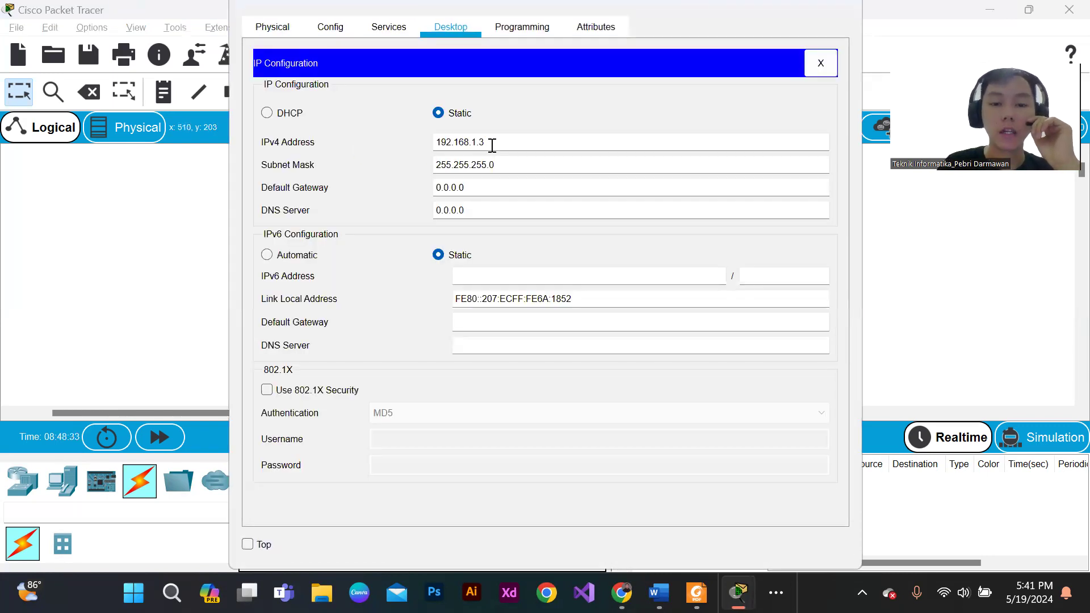
drag(491, 143, 384, 158)
click(494, 146)
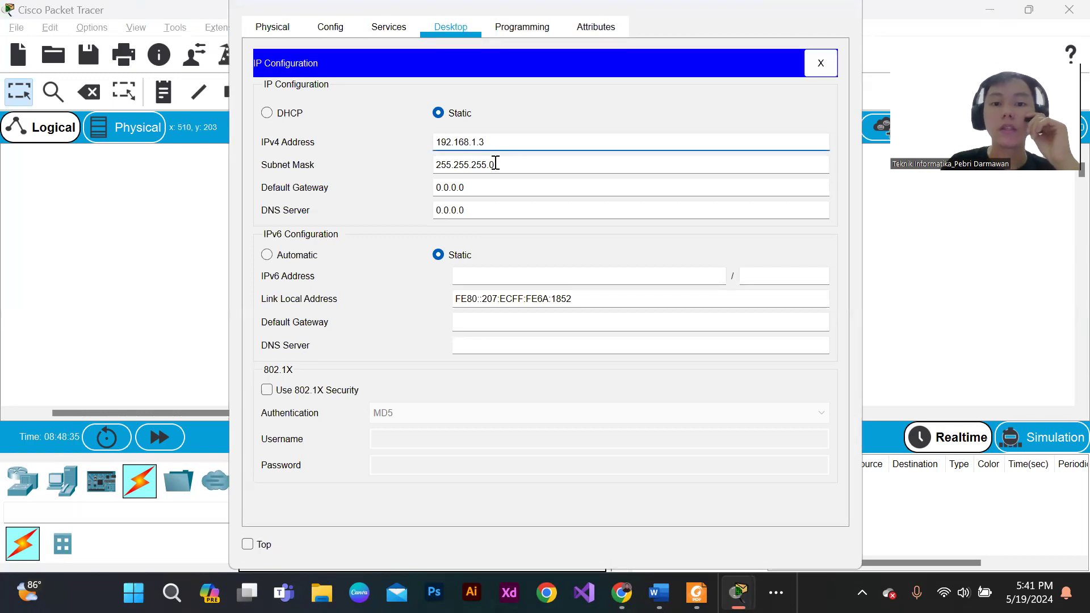
drag(495, 164, 404, 161)
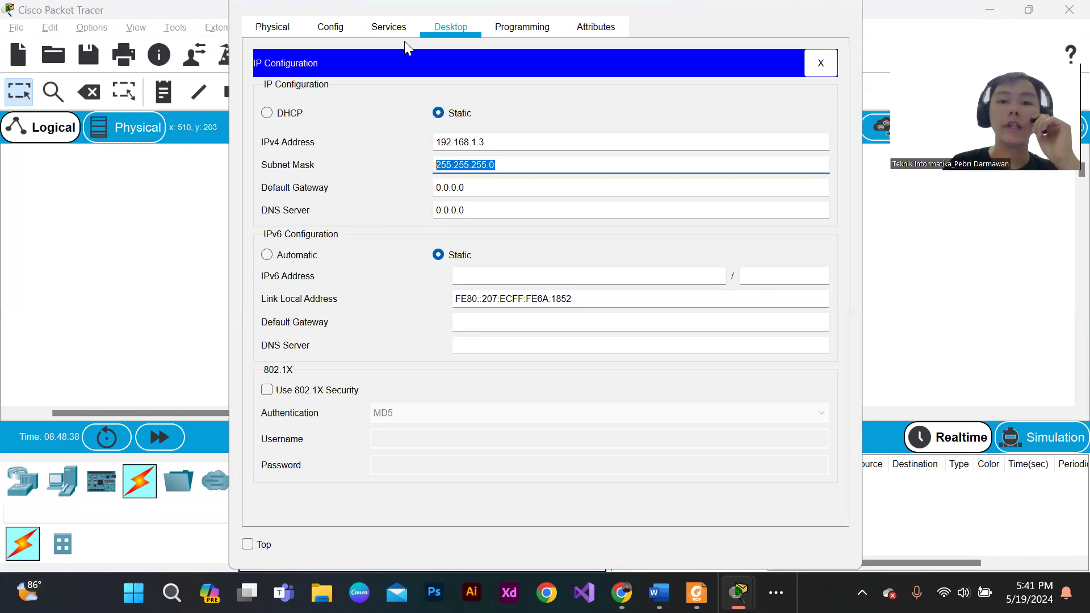
Review the HTTP and DNS services on Server DNS, including the cisco.com A record, and close the server's window
click(392, 34)
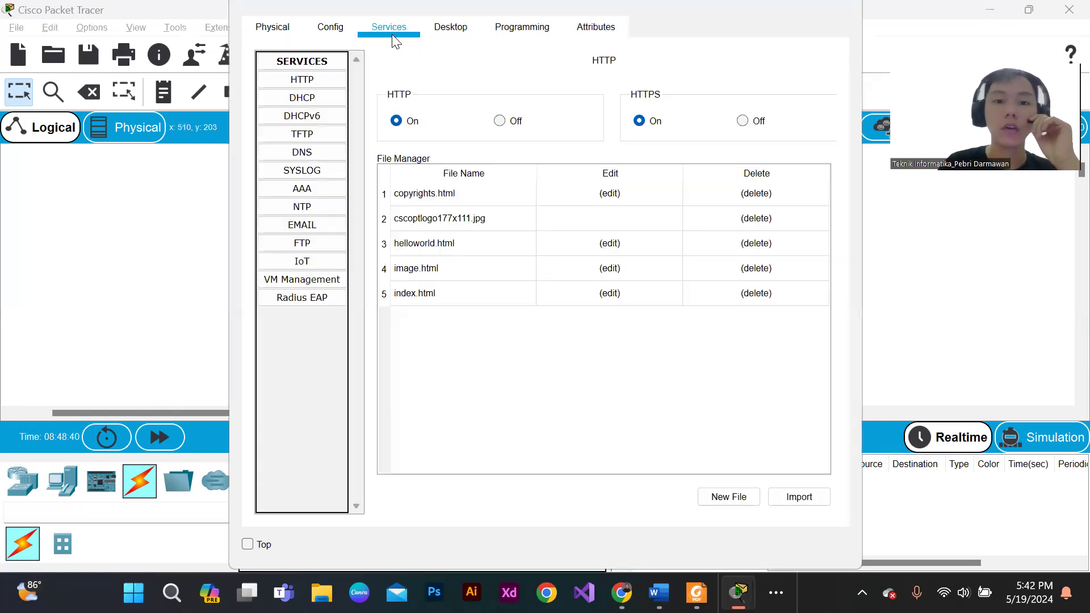
click(332, 80)
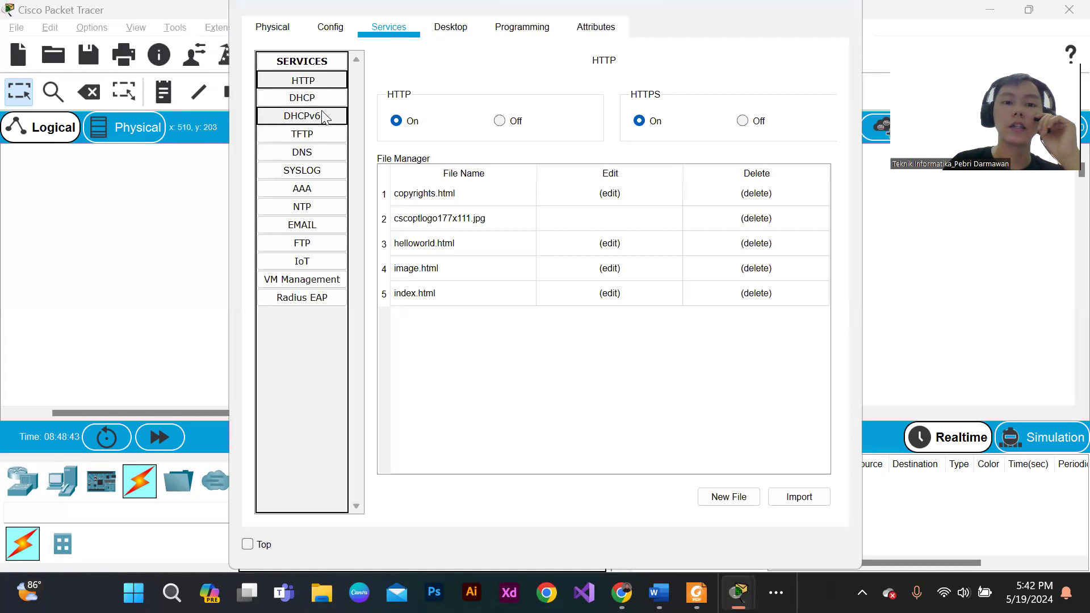
click(301, 153)
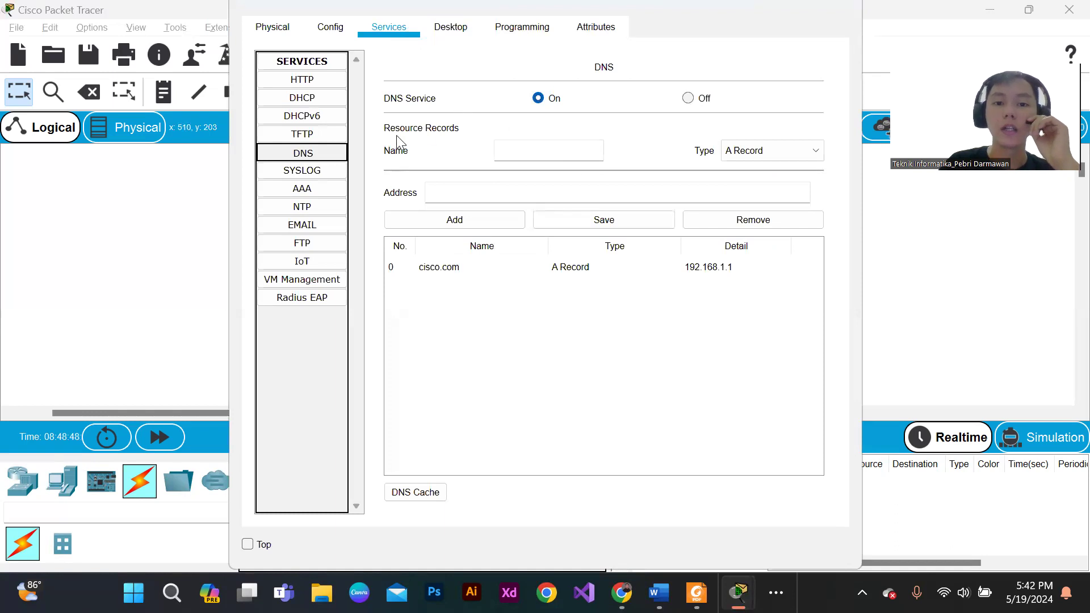
click(517, 151)
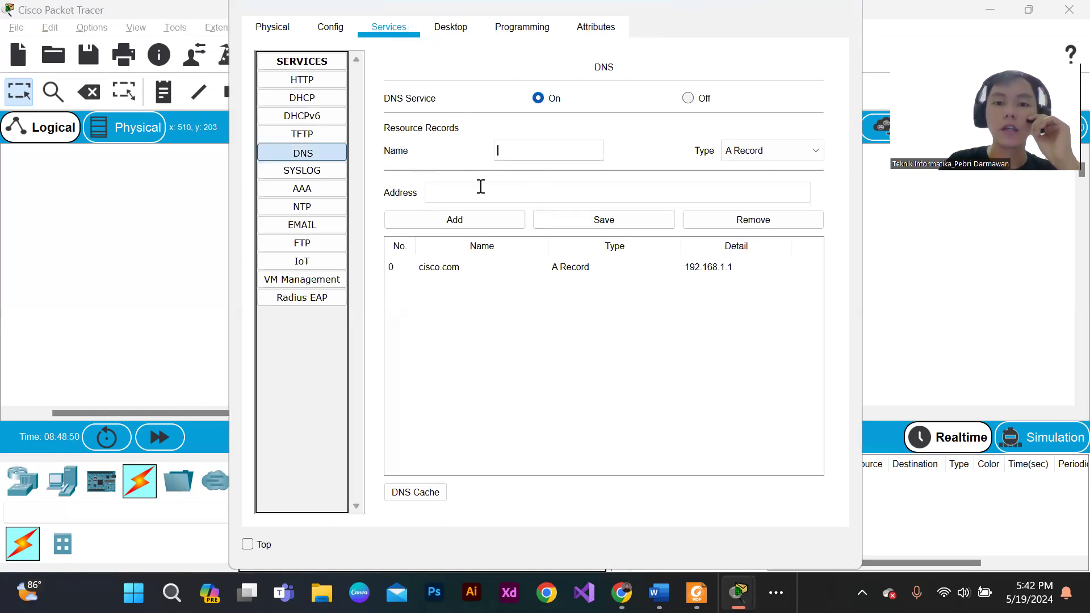
click(427, 195)
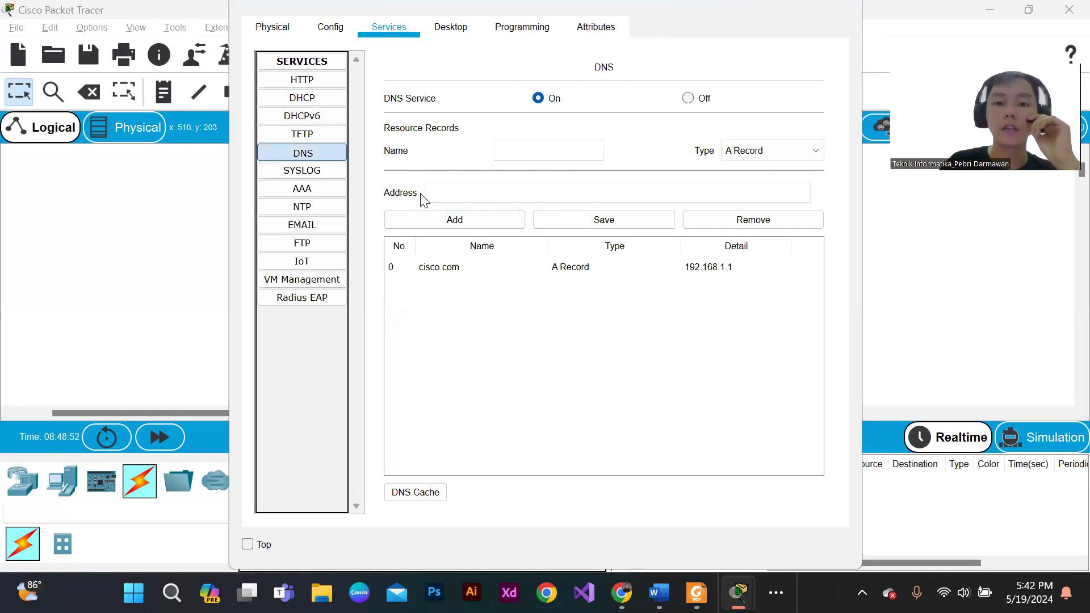
click(844, 7)
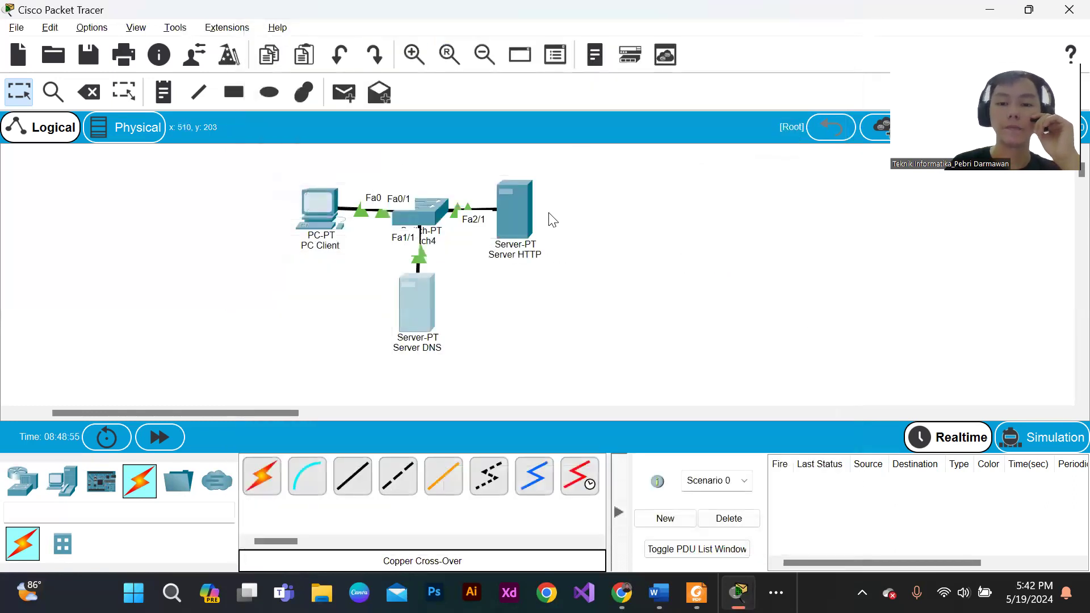
Check the IPv4 DNS server address in PC Client's IP configuration, and close the configuration
click(316, 199)
click(294, 49)
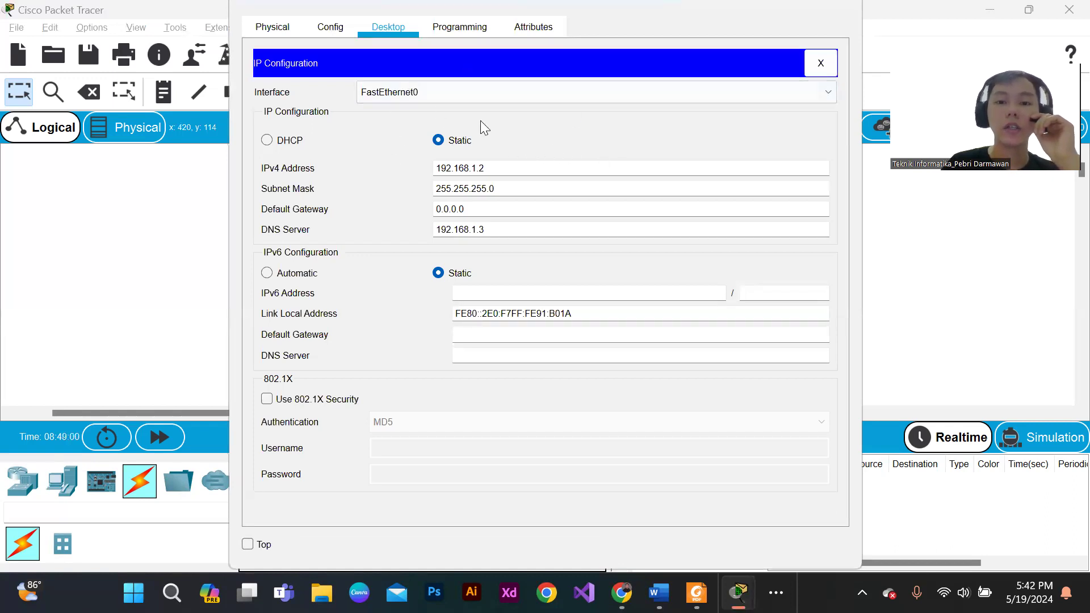
drag(486, 230, 408, 232)
drag(486, 230, 403, 194)
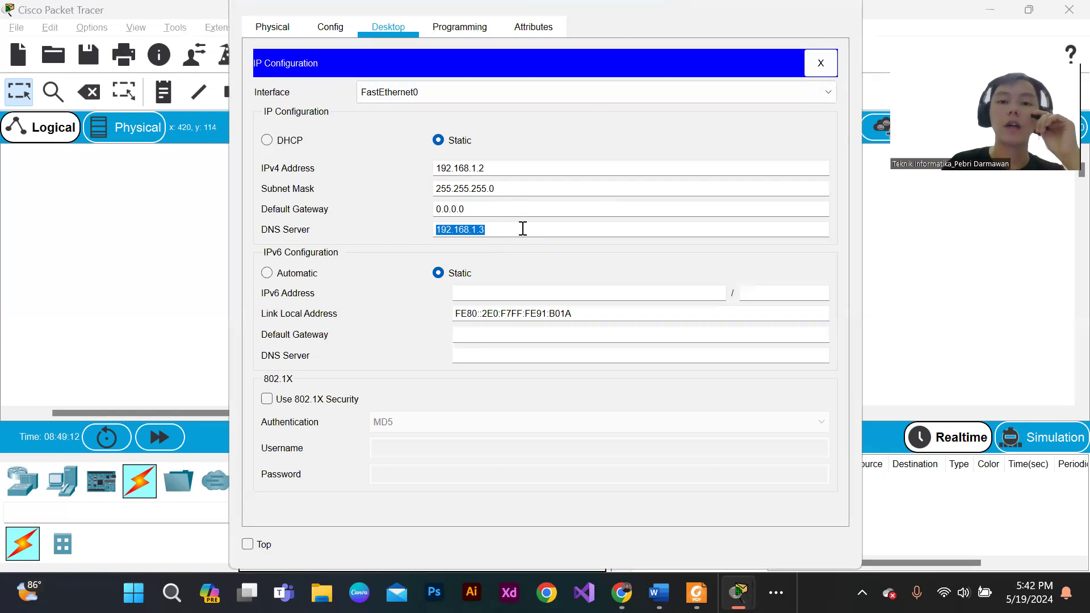
drag(511, 231, 411, 236)
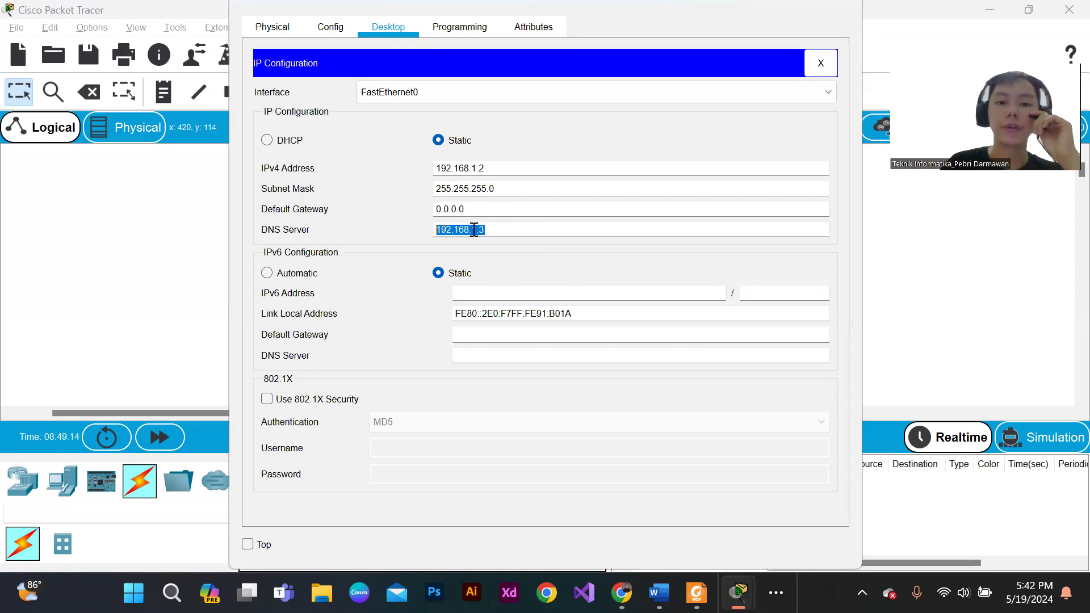
click(502, 234)
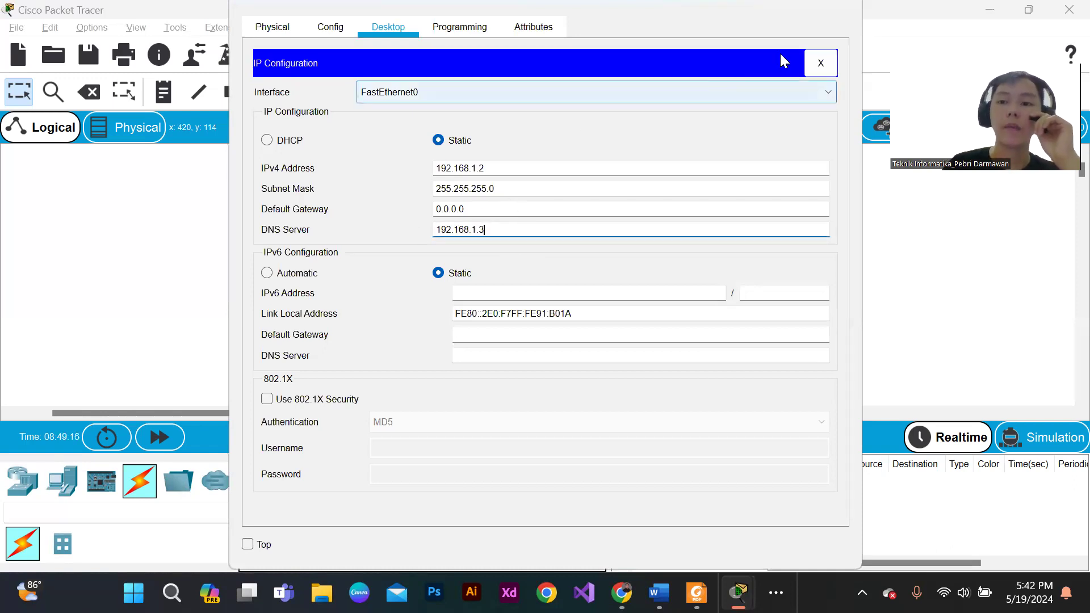
click(820, 64)
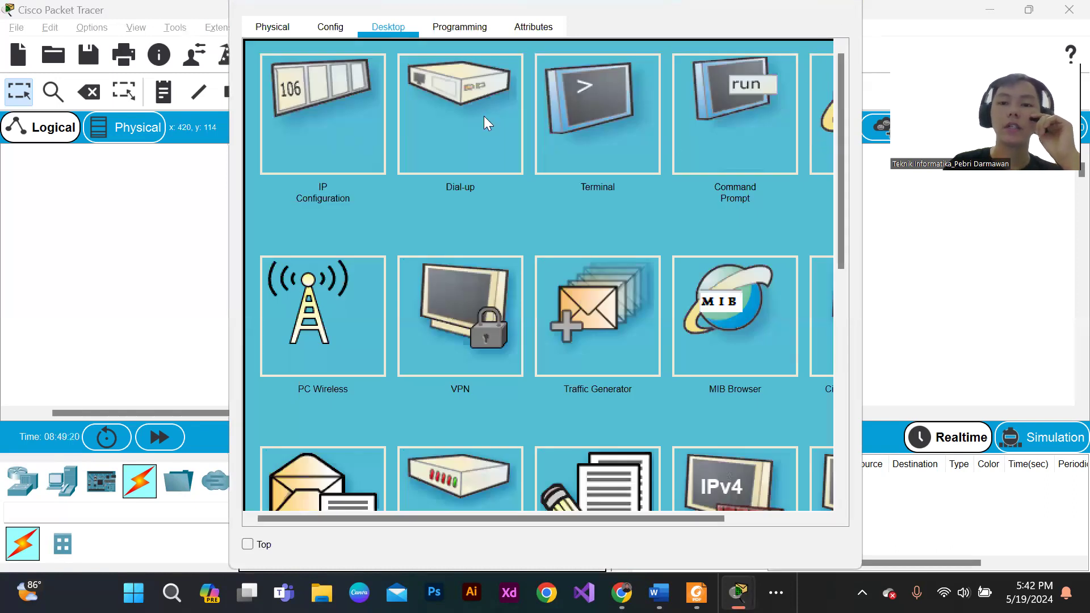
Request cisco.com in PC Client's web browser to recheck access to the HTTP server by domain name
click(812, 116)
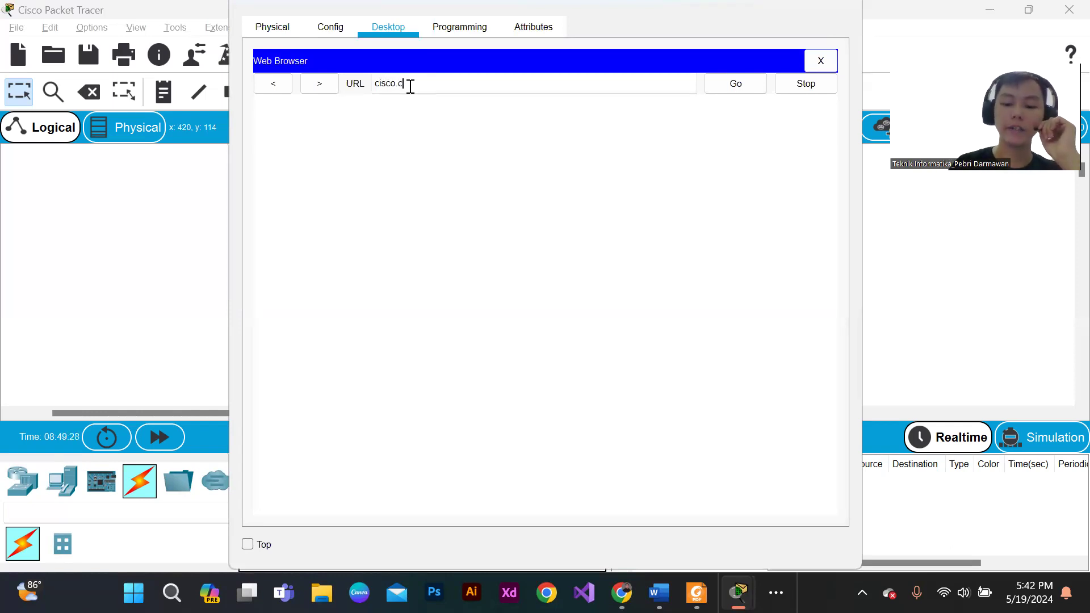
click(751, 84)
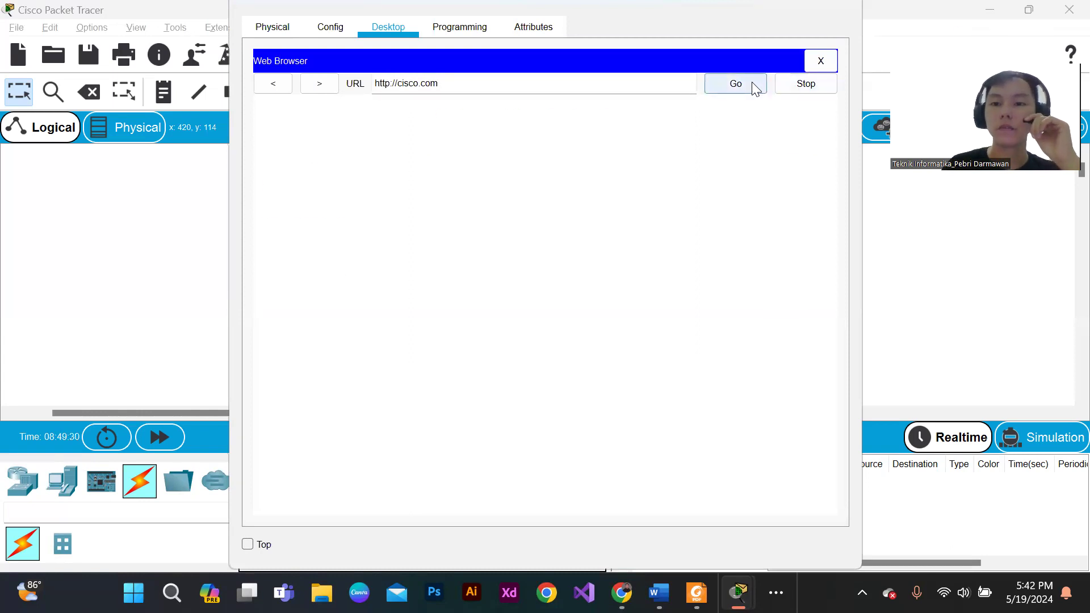